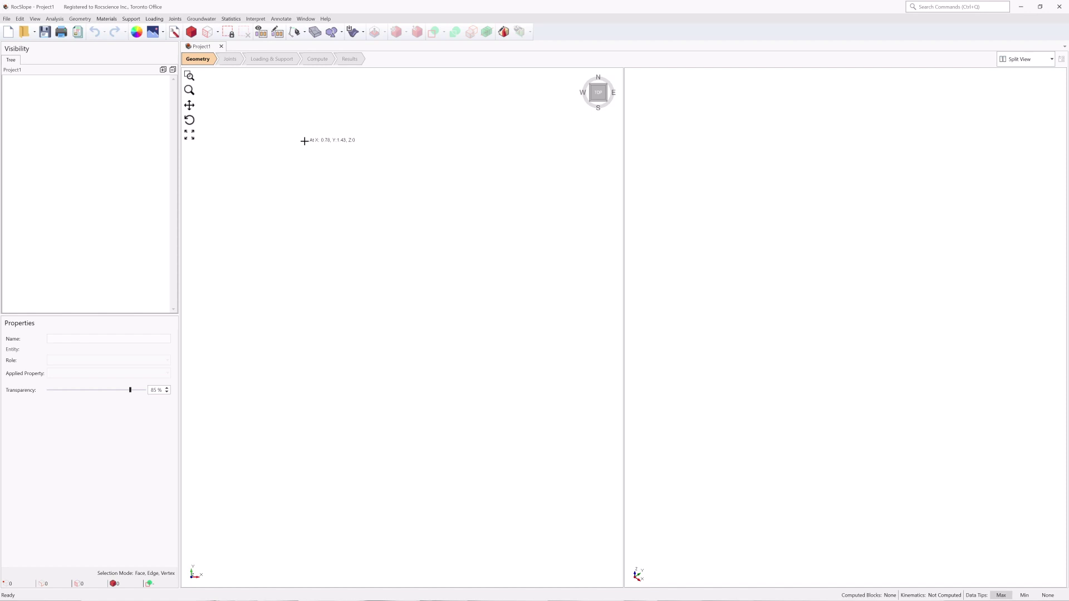
- Set the project units to Metric, stress as MPa, in the project settings
left_click(55, 19)
left_click(33, 29)
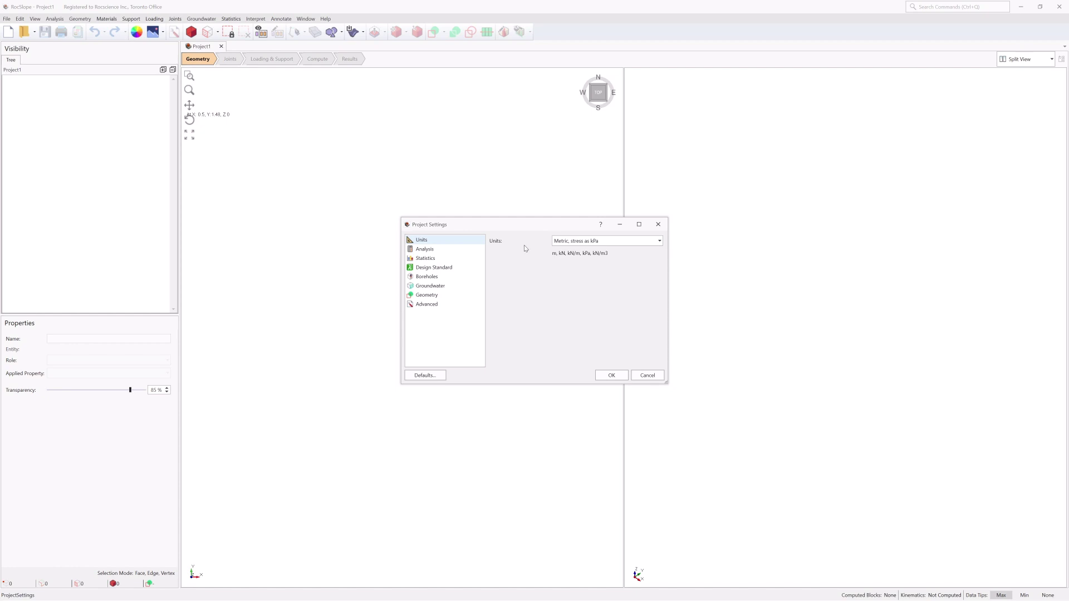
left_click(599, 243)
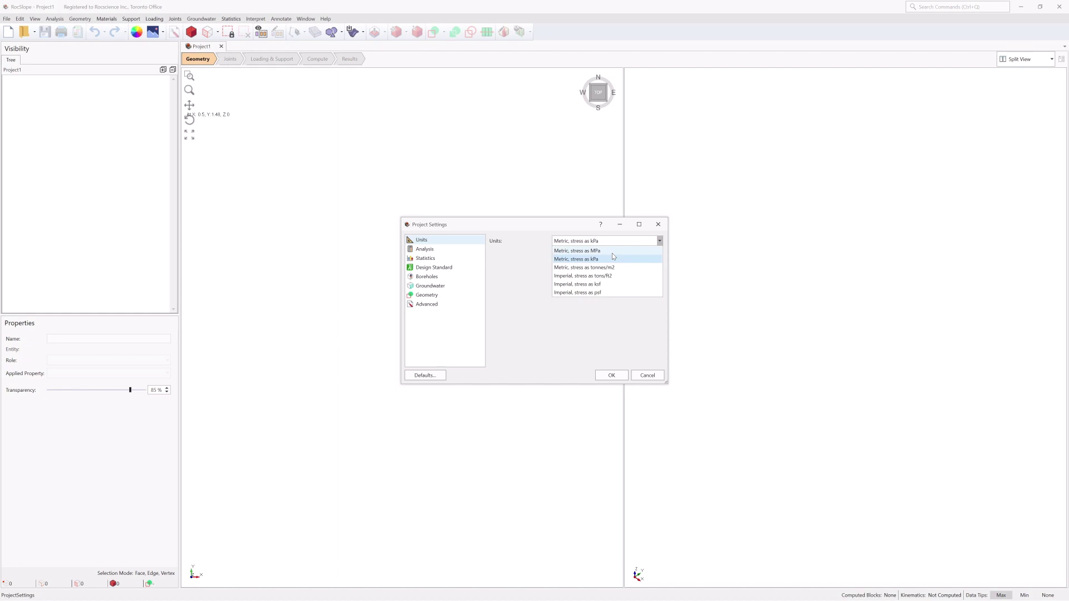
left_click(612, 252)
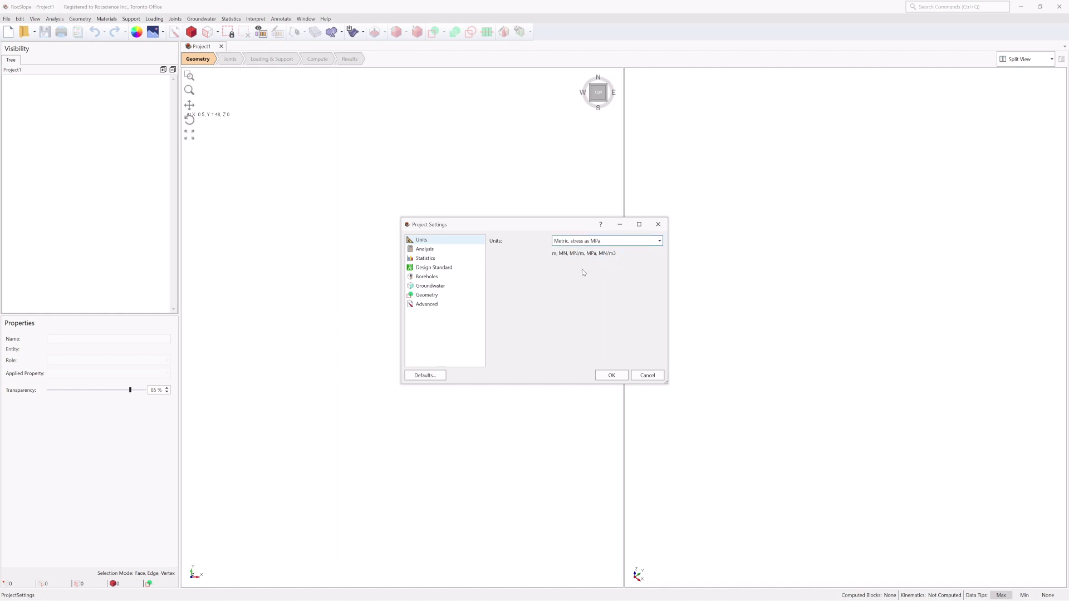
- Set the design factor of safety to 1.2, disable Successive Failure, and apply the settings with existing values converted to the new units
left_click(424, 250)
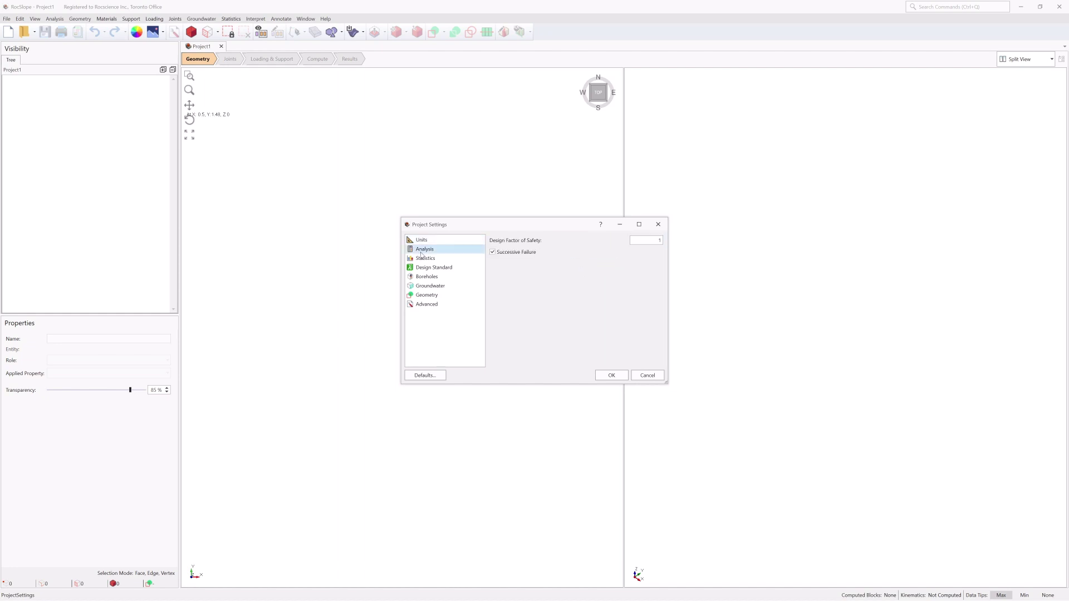
double_click(658, 240)
type("1.2")
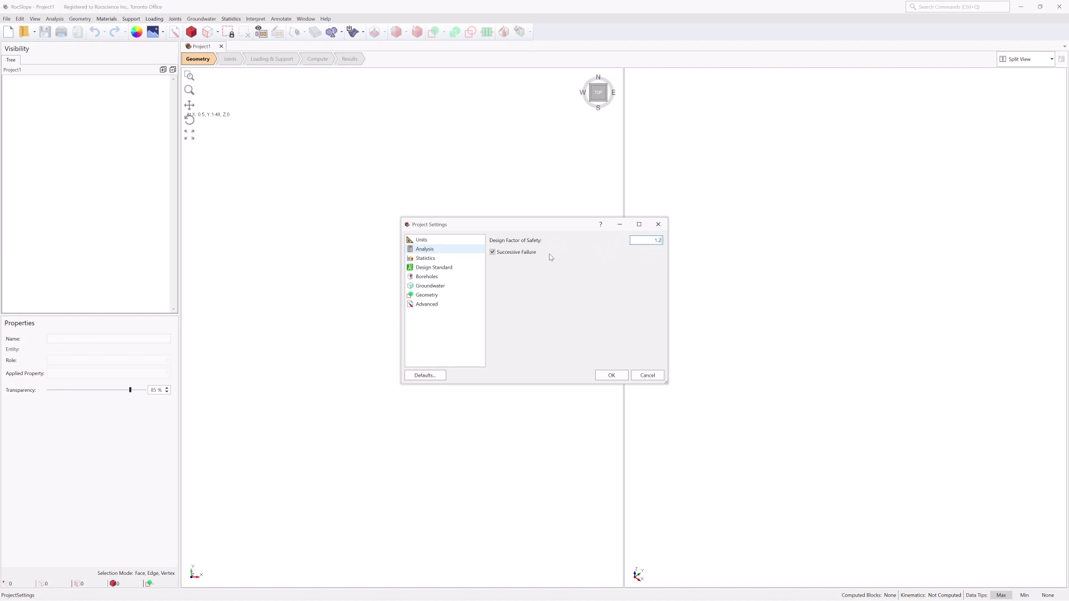
left_click(493, 253)
left_click(612, 376)
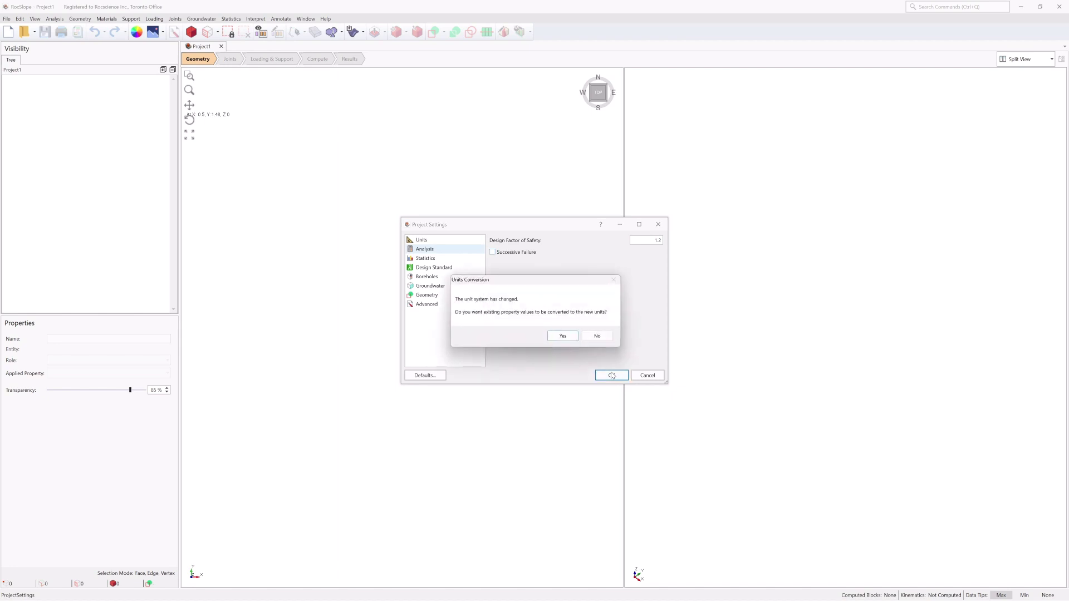
left_click(565, 334)
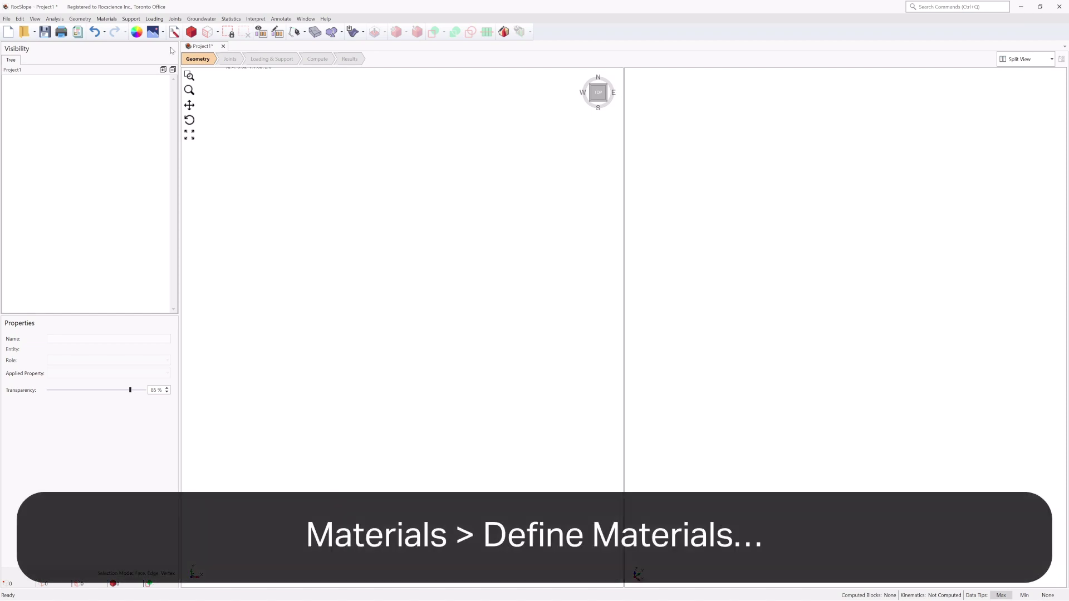
- Rename the first material in the material definitions as Schist
left_click(106, 19)
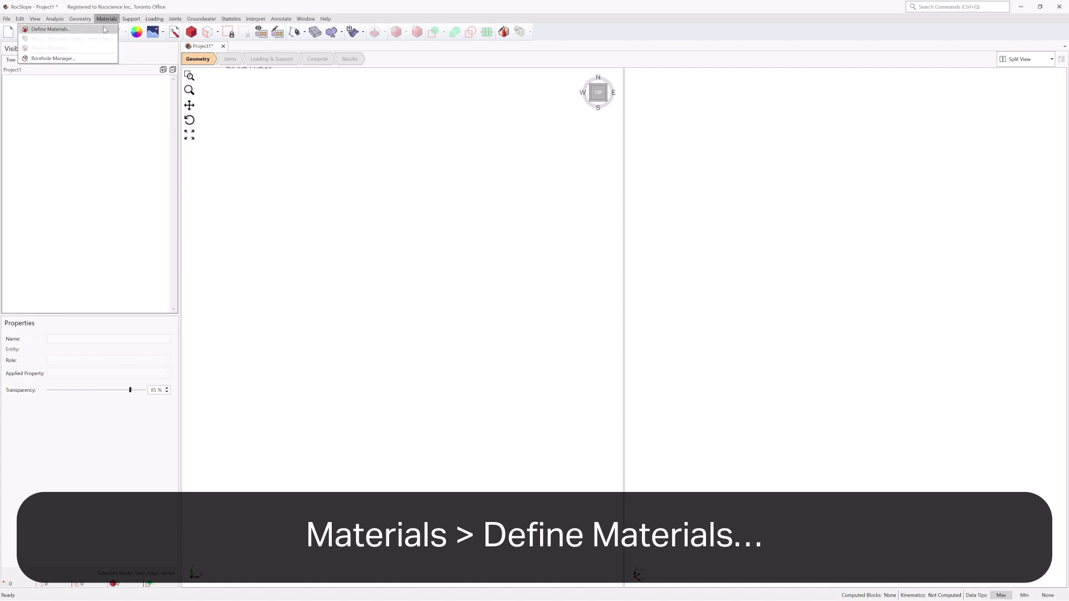
left_click(106, 29)
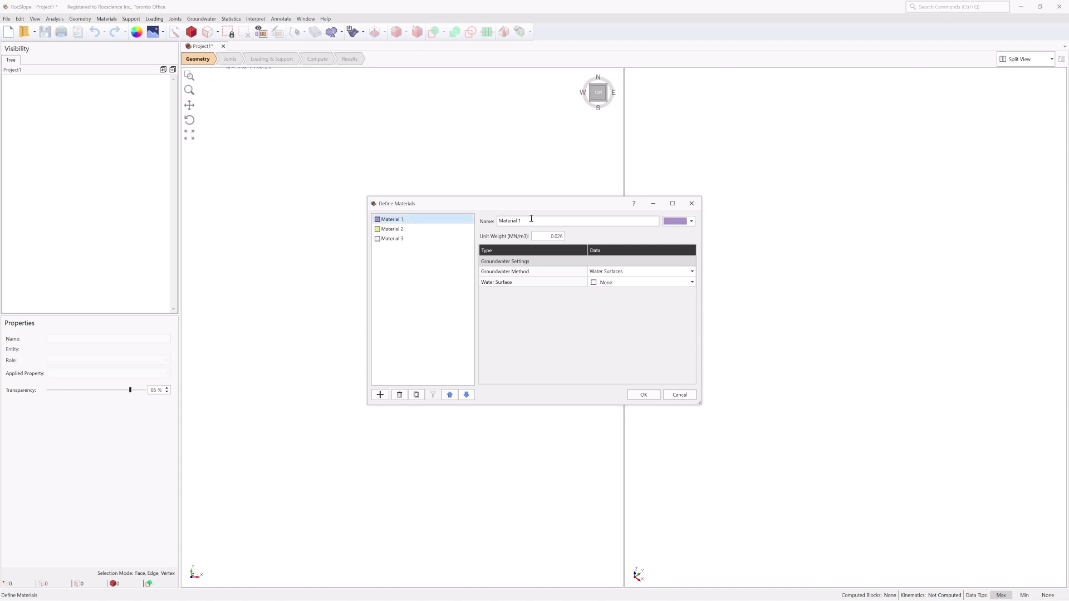
left_click_drag(533, 221, 476, 219)
type("Schist")
left_click(544, 235)
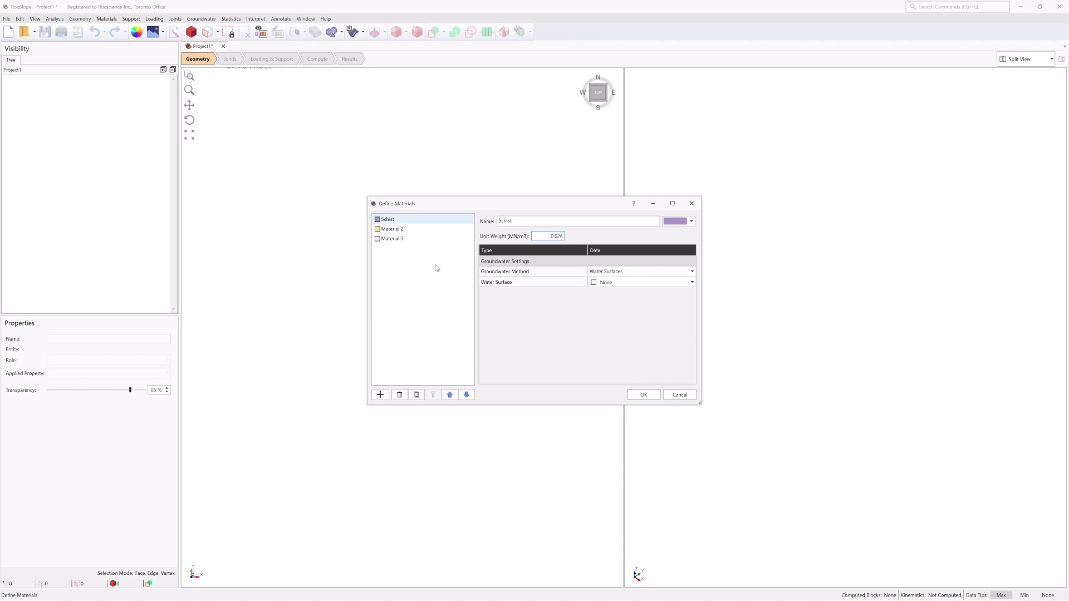
- Delete Material 2 and Material 3 from the material definitions and accept the changes
left_click(406, 230)
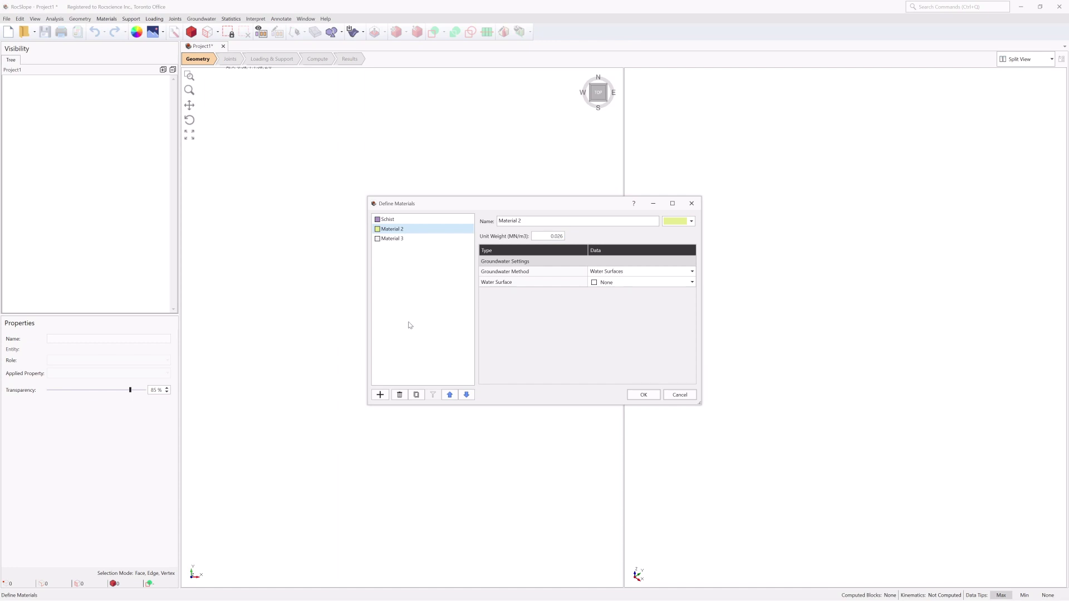
left_click(399, 396)
left_click(400, 396)
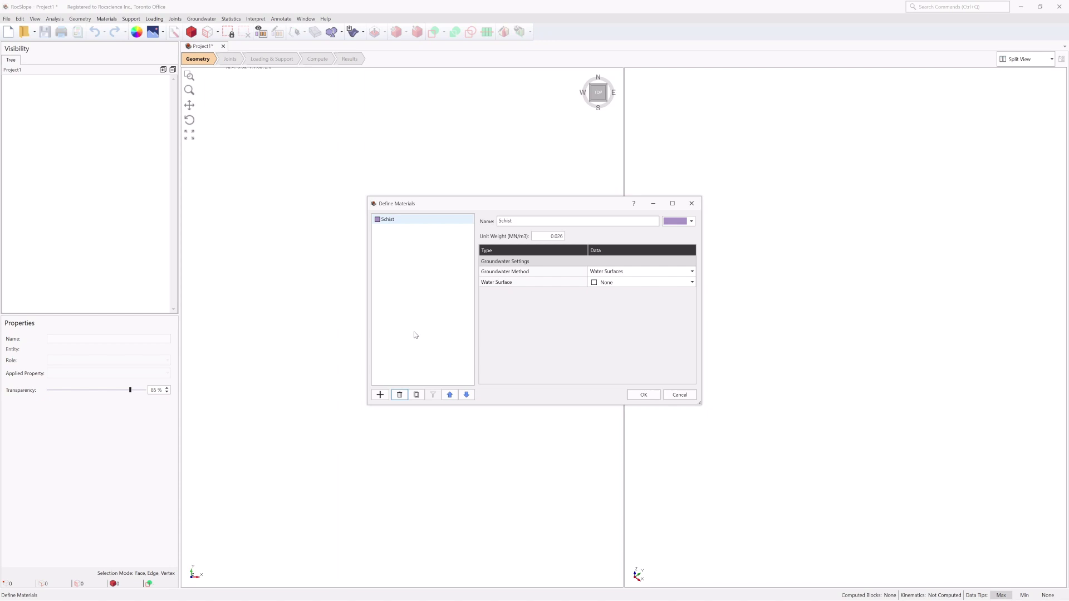
left_click(643, 395)
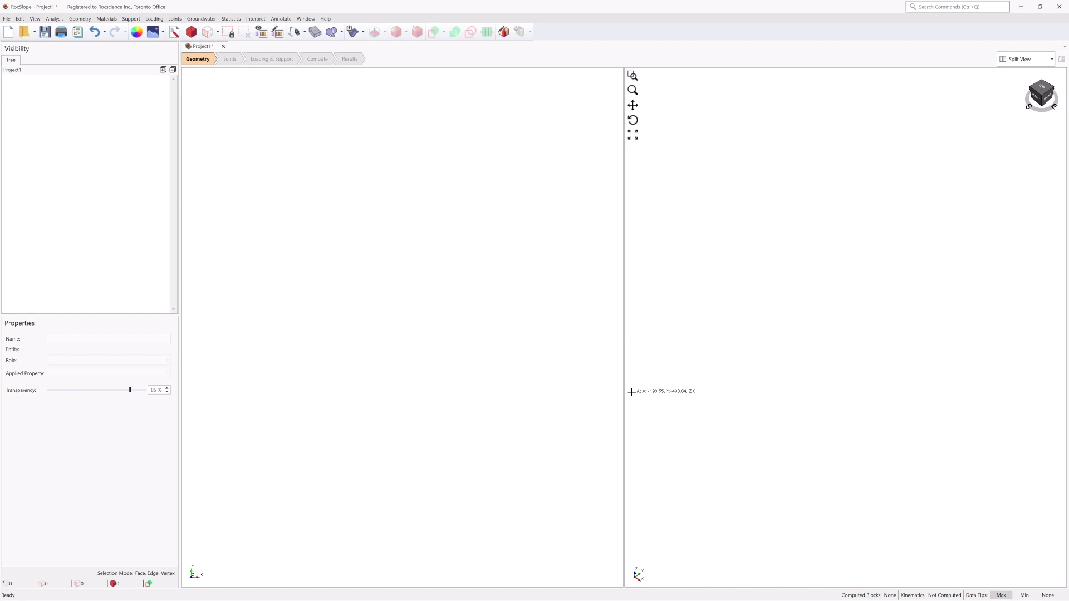
- Load the file Open Pit Surface.rsgeomobj for geometry import
mouse_move(606, 384)
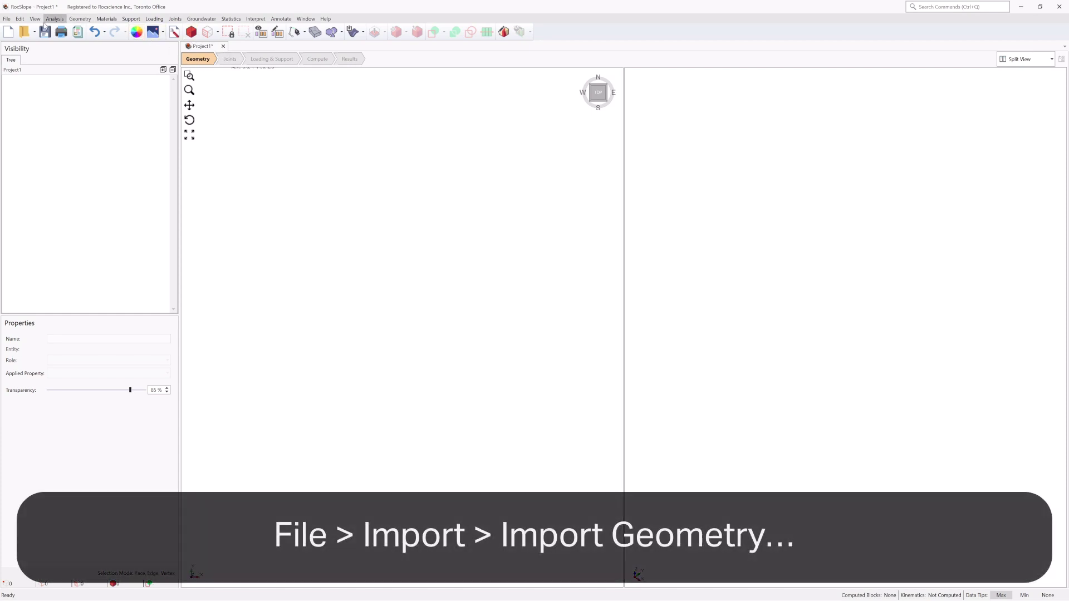
left_click(6, 20)
mouse_move(33, 97)
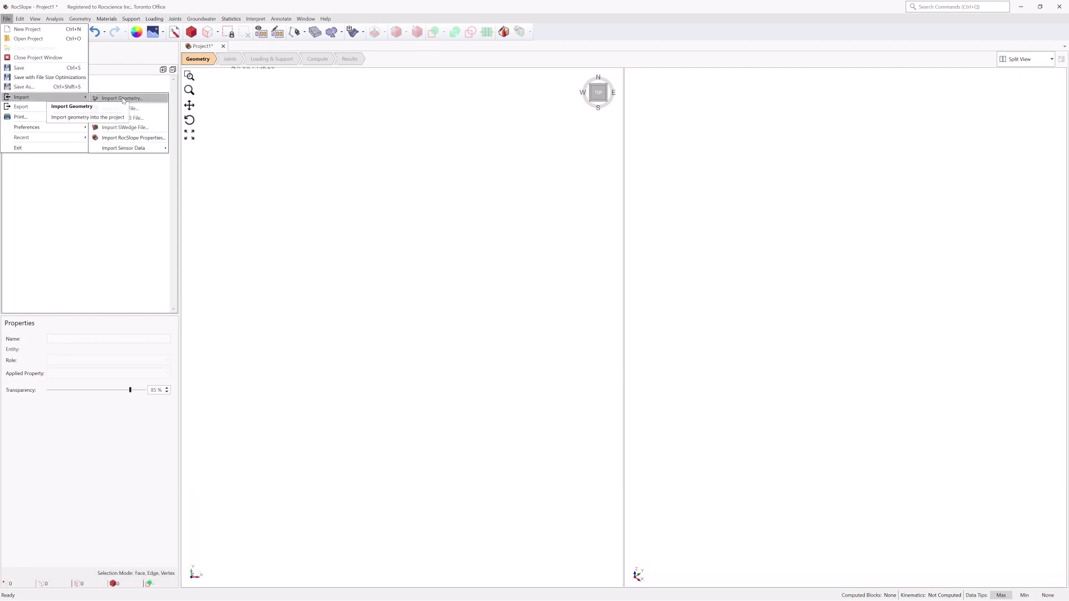
left_click(125, 99)
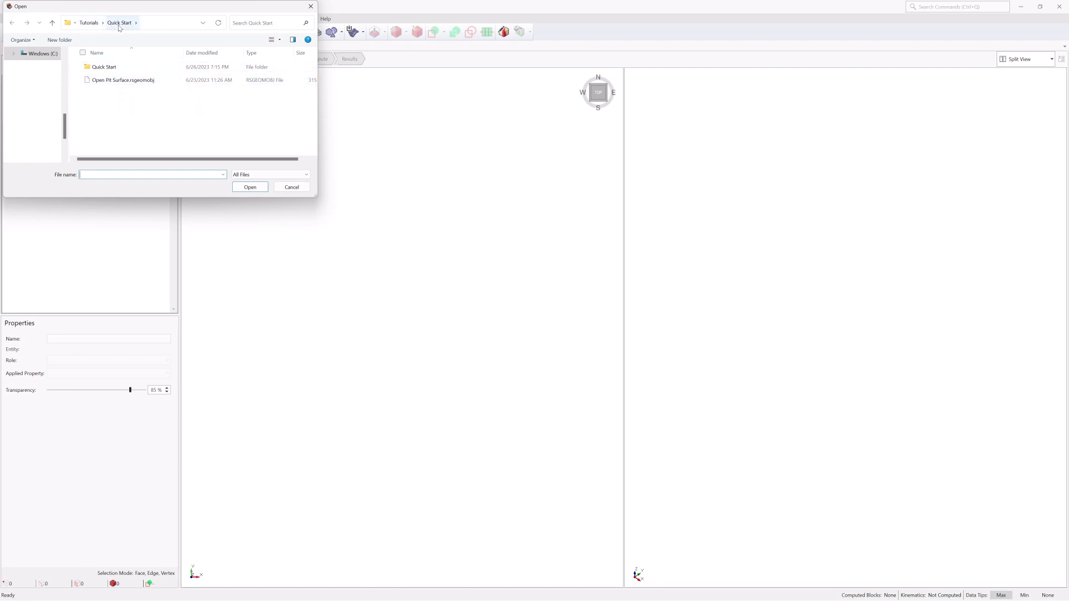
left_click(114, 82)
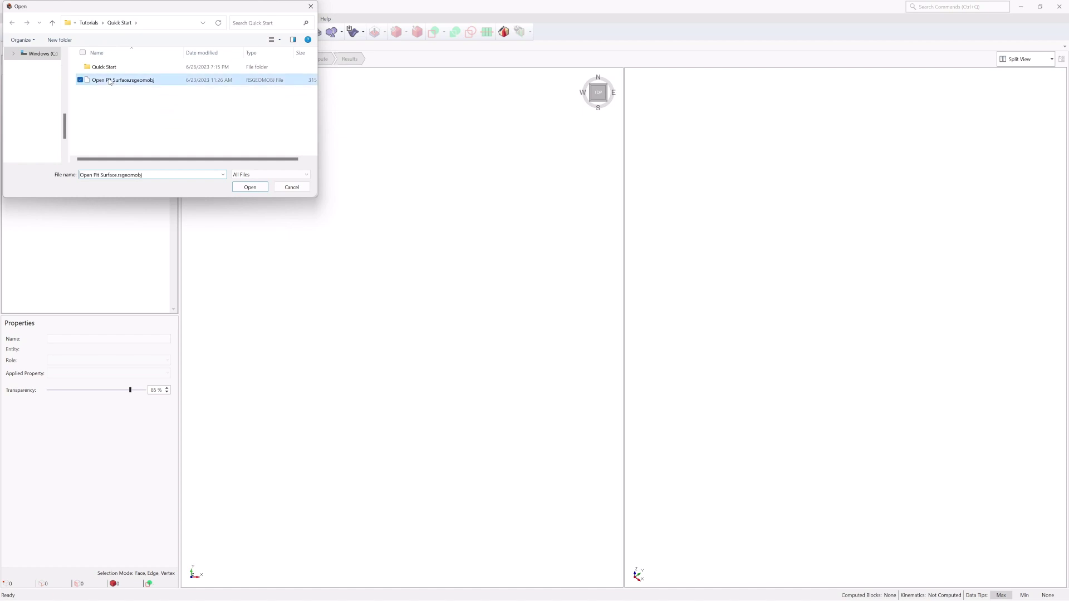
left_click(249, 187)
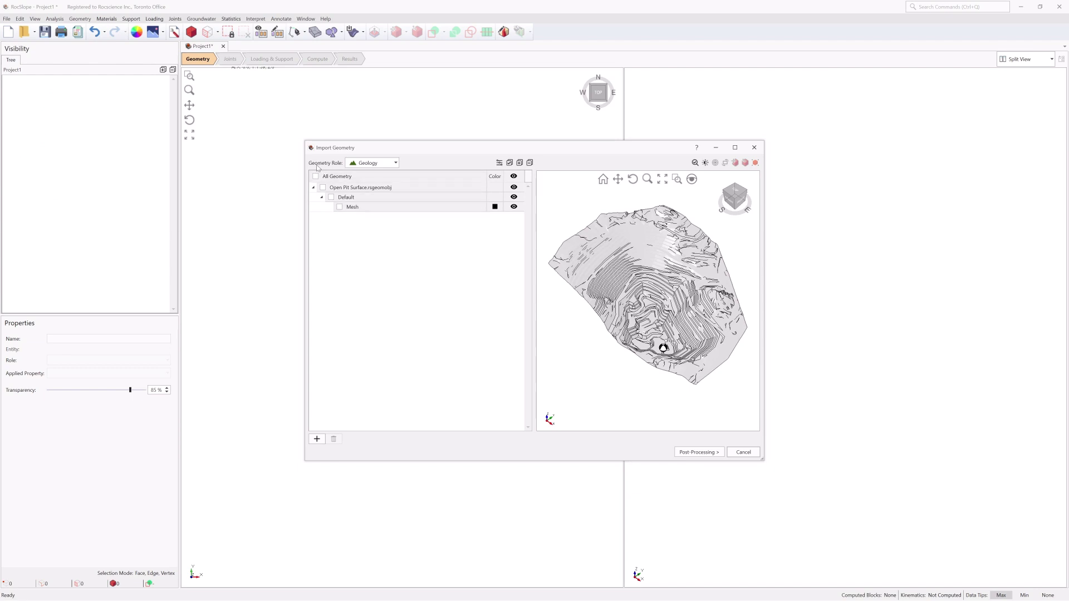
- Import all geometry of the open pit file with the Geology role, without simplifying or repairing the mesh
left_click(396, 163)
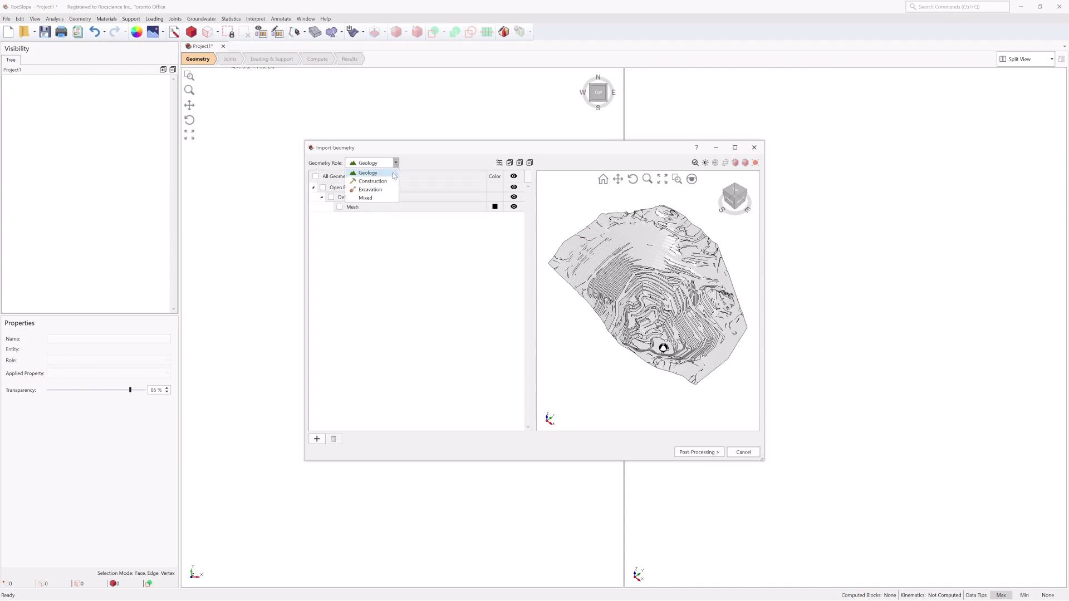
left_click(389, 174)
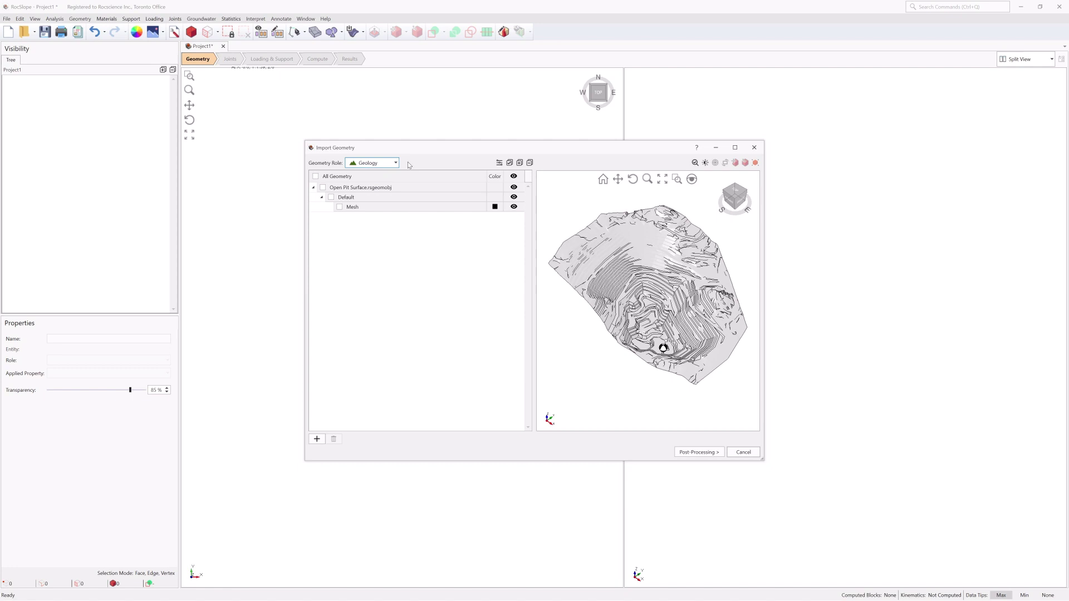
left_click(315, 177)
left_click(682, 452)
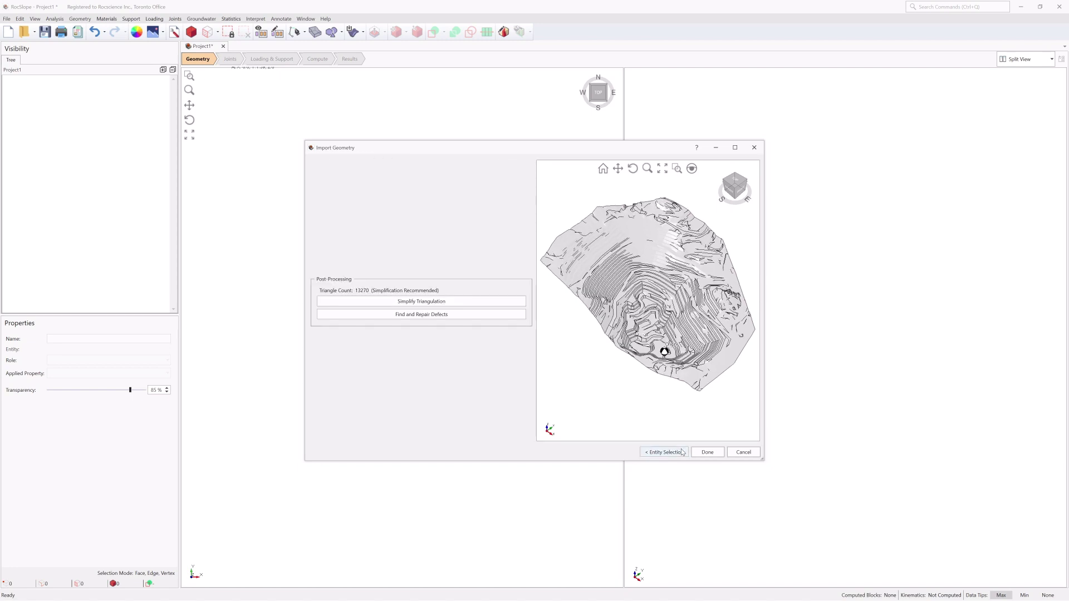
left_click(707, 452)
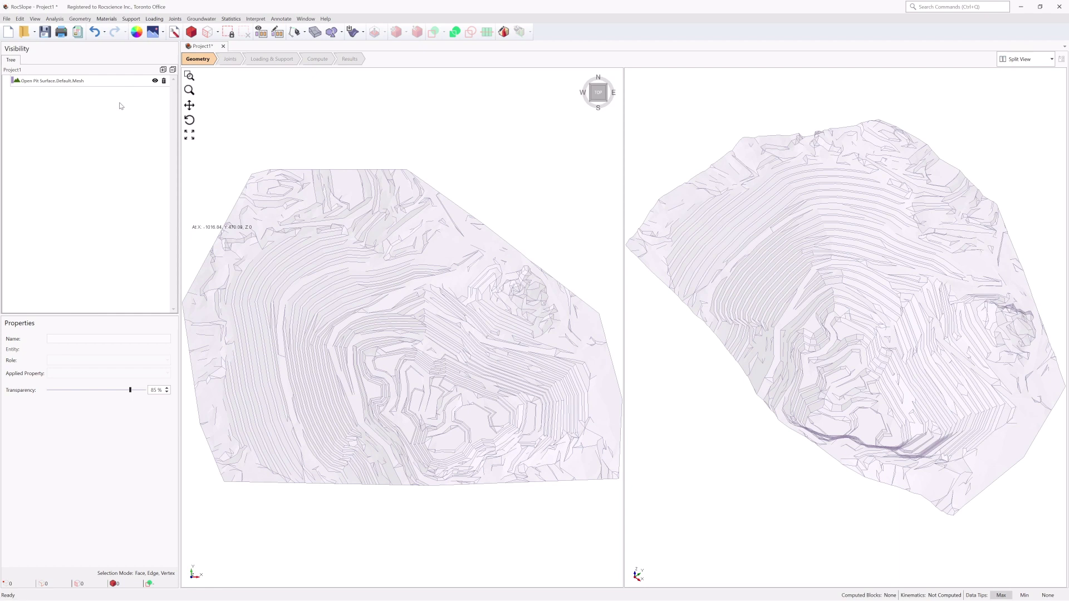
- Create an external volume from the open pit surface with a bottom elevation of 500
left_click(69, 82)
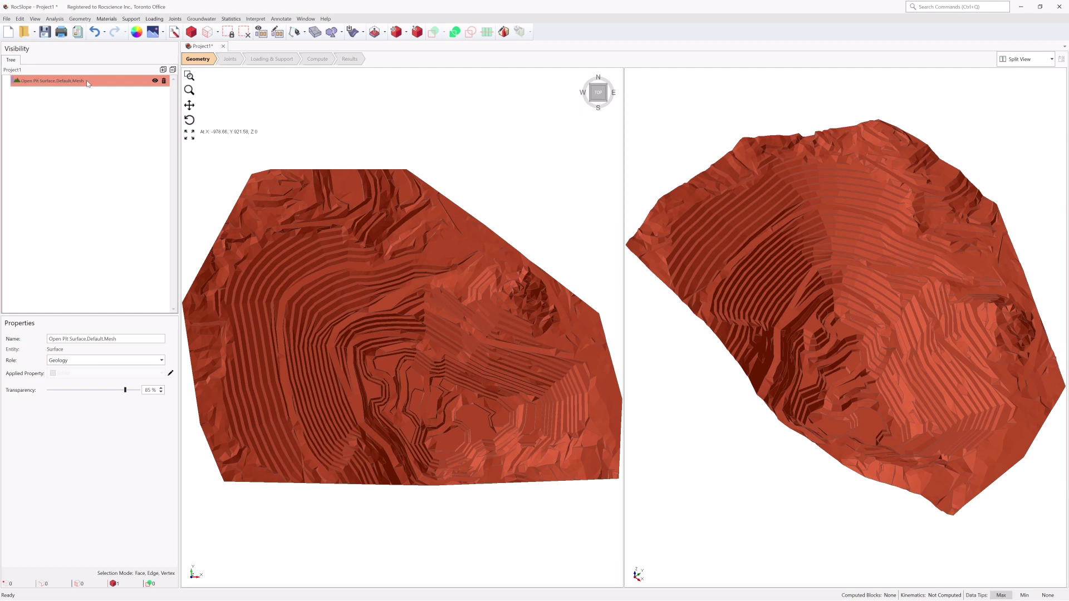
left_click(83, 20)
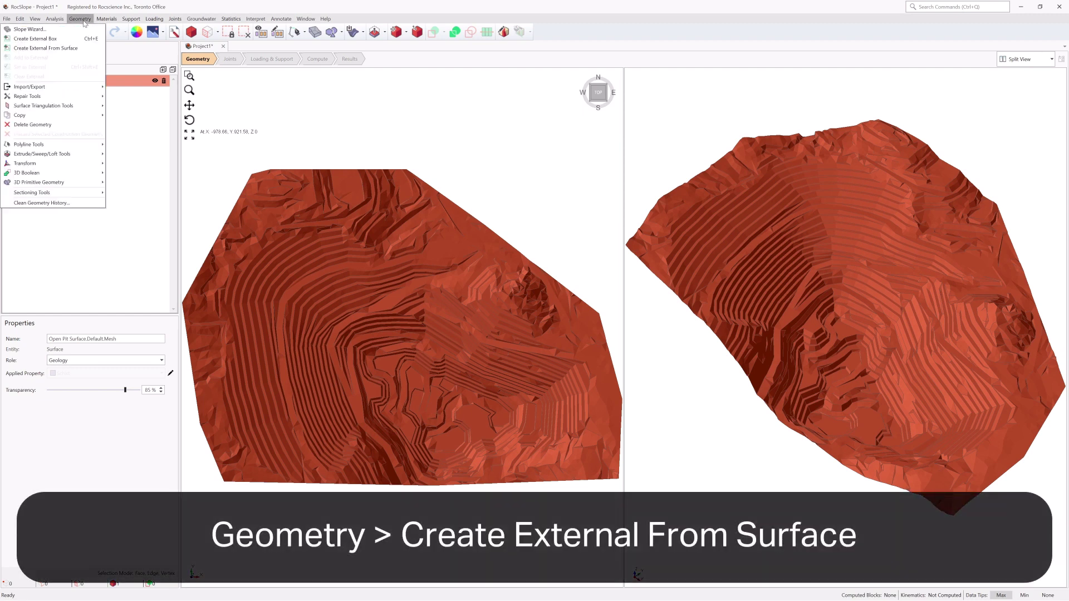
left_click(89, 48)
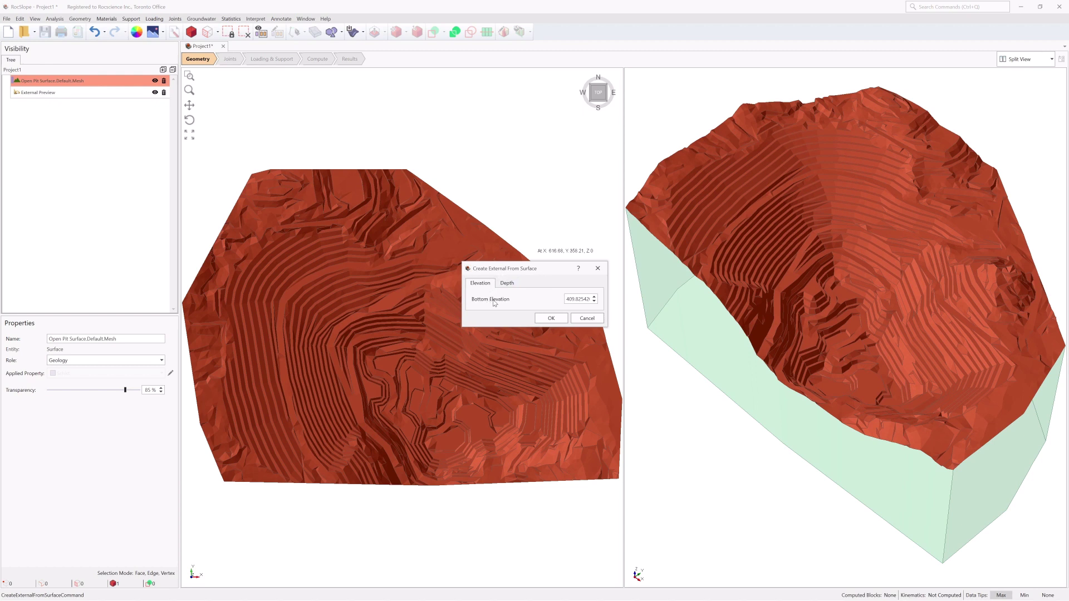
double_click(568, 301)
type("500.")
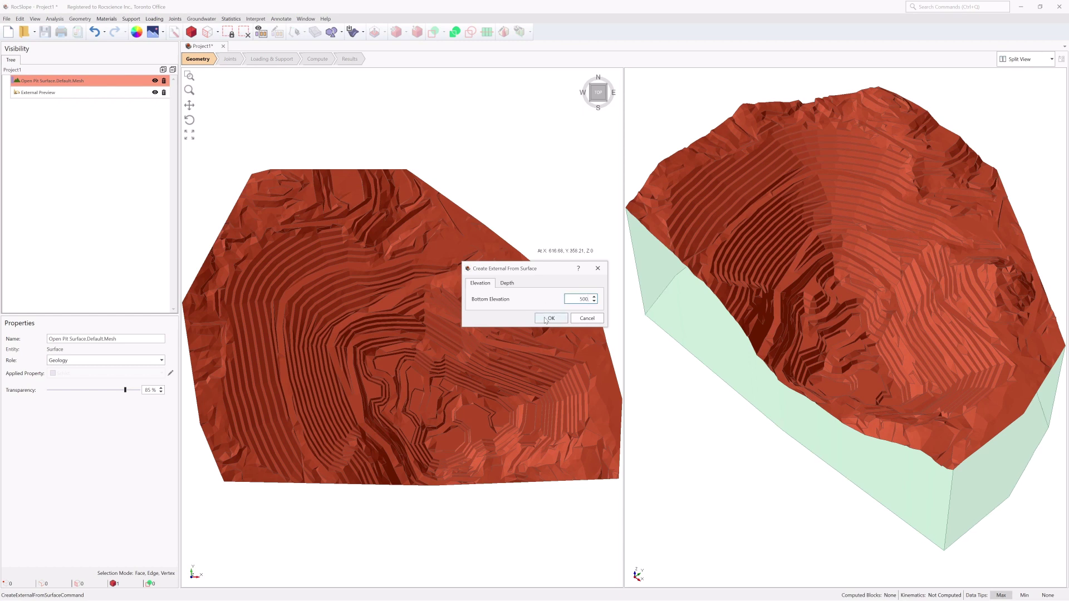
left_click(545, 320)
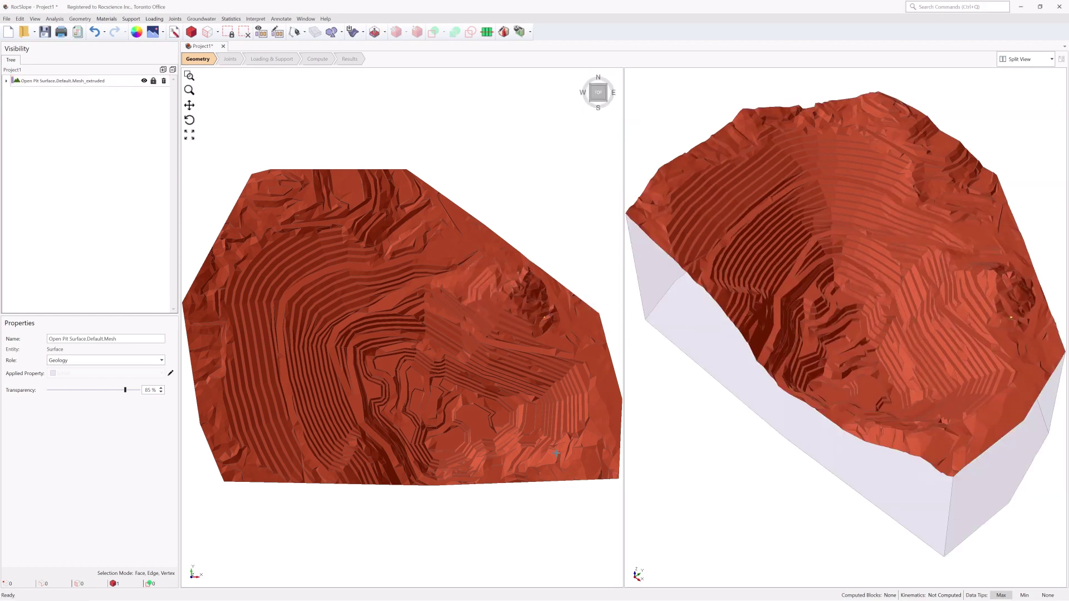
- Clear the surface selection and select the whole extruded open pit volume
left_click(656, 448)
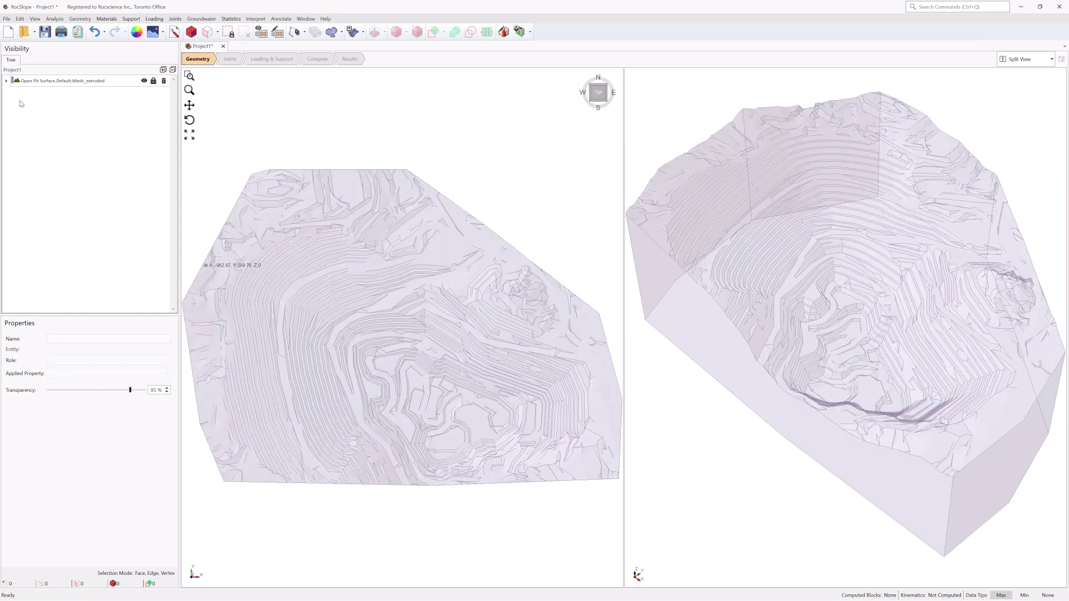
right_click(48, 82)
left_click(61, 110)
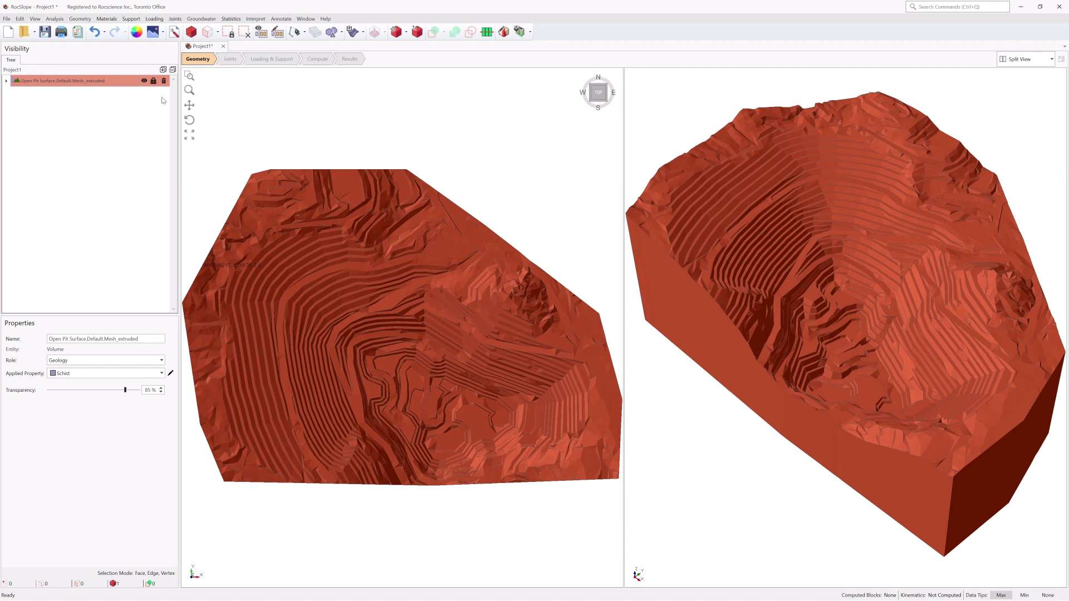
- Switch to the joints stage and define a joint property named Smooth with a Phi of 10°
left_click(231, 59)
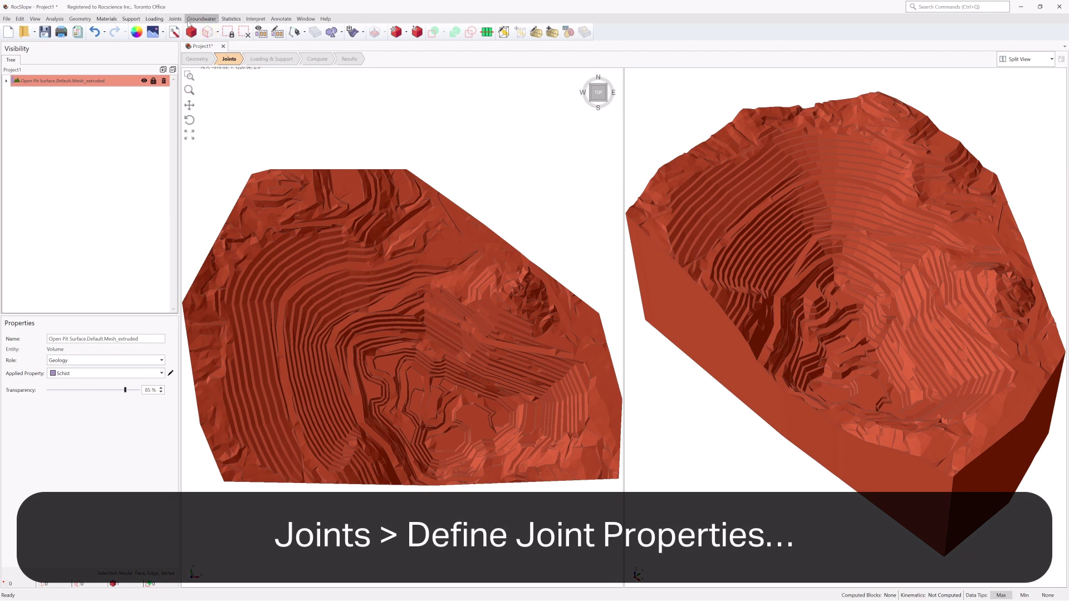
left_click(175, 19)
left_click(170, 30)
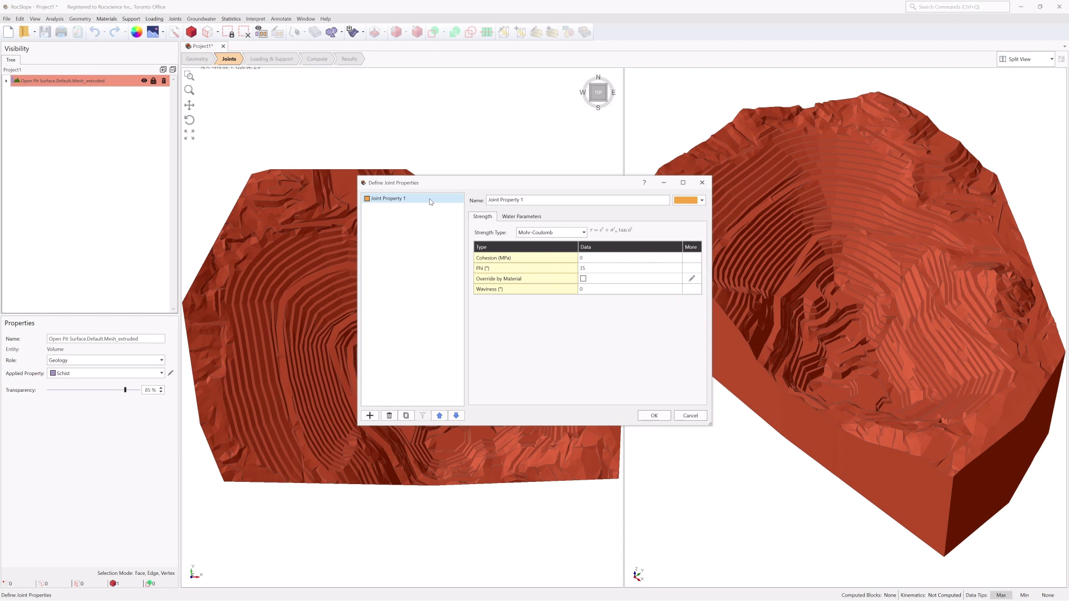
left_click_drag(528, 202, 482, 202)
type("Smooth")
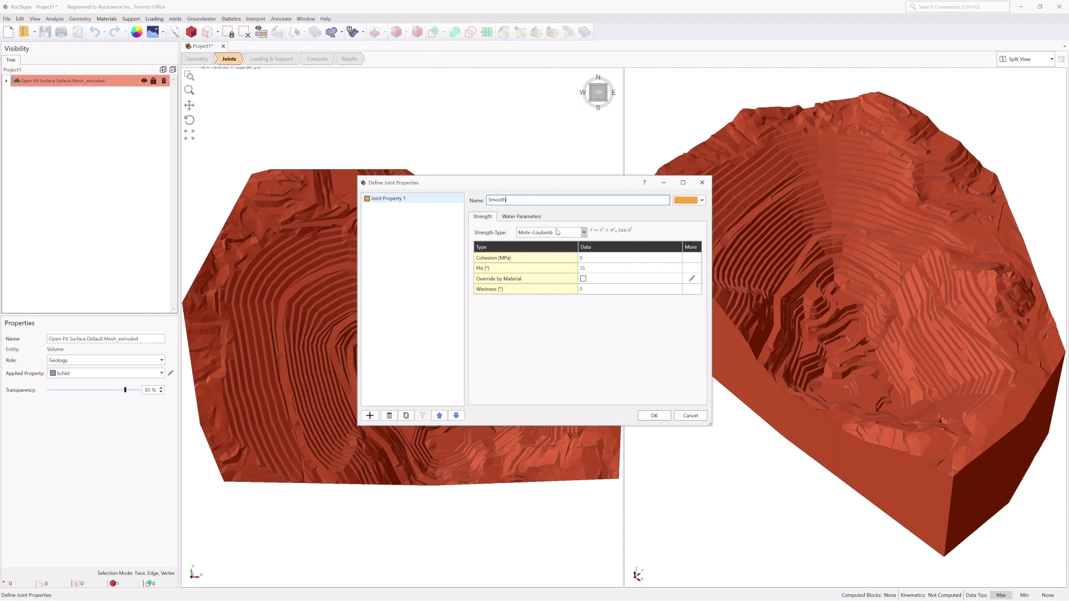
left_click(588, 268)
key("BackSpace")
key("BackSpace")
type("10")
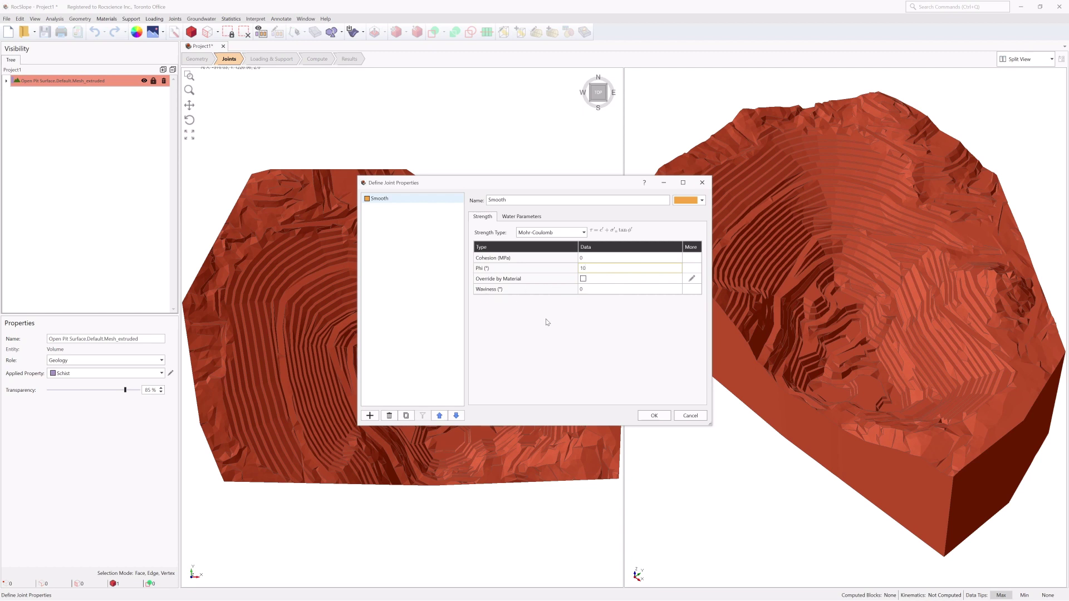
- Set the Smooth joint property's water pressure method to Dry
left_click(517, 217)
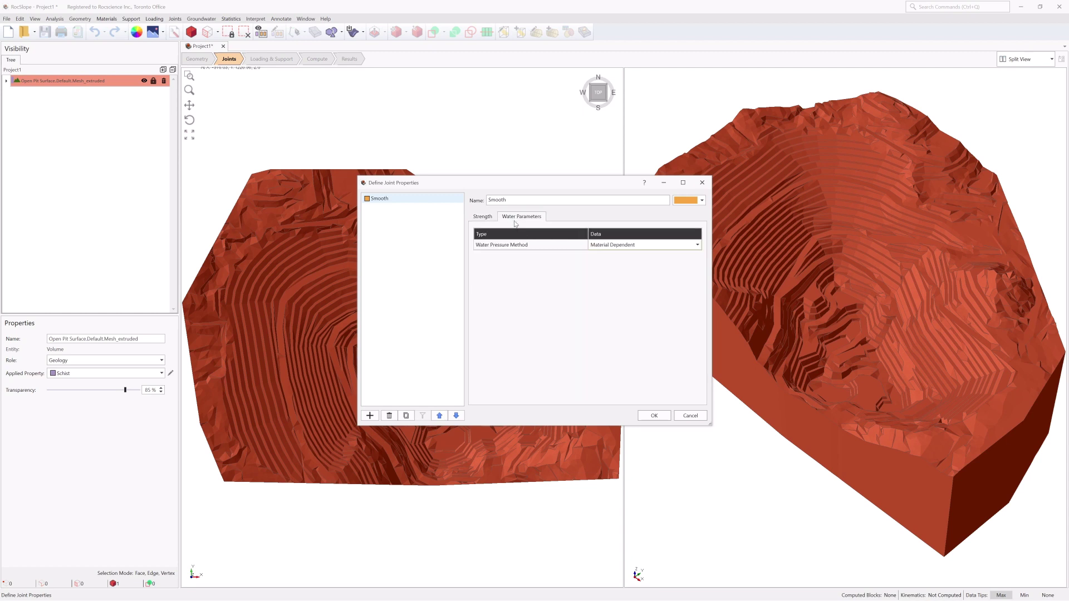
left_click(611, 246)
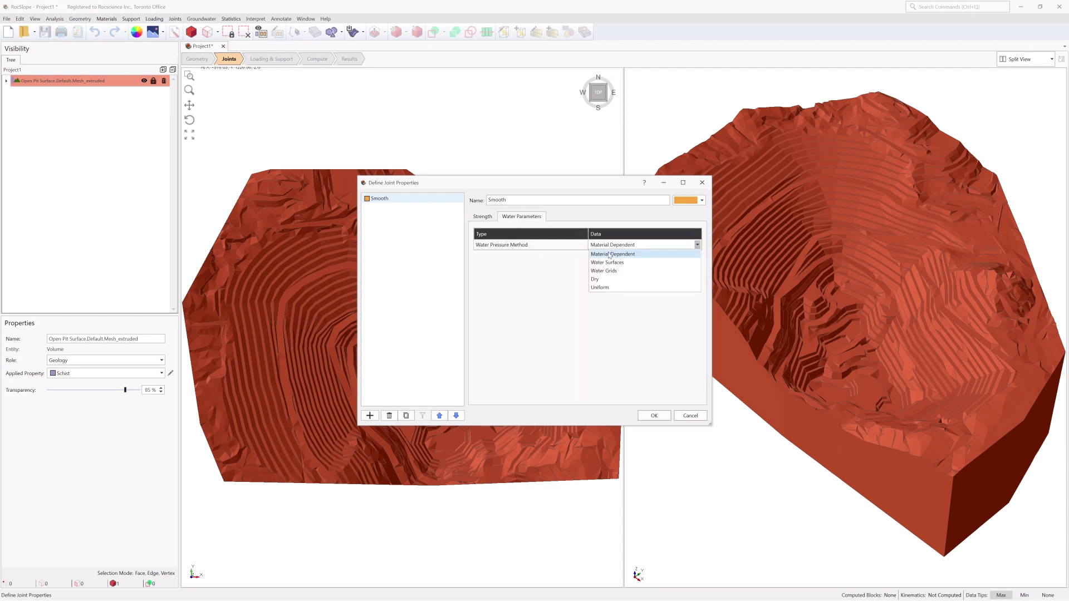
left_click(596, 280)
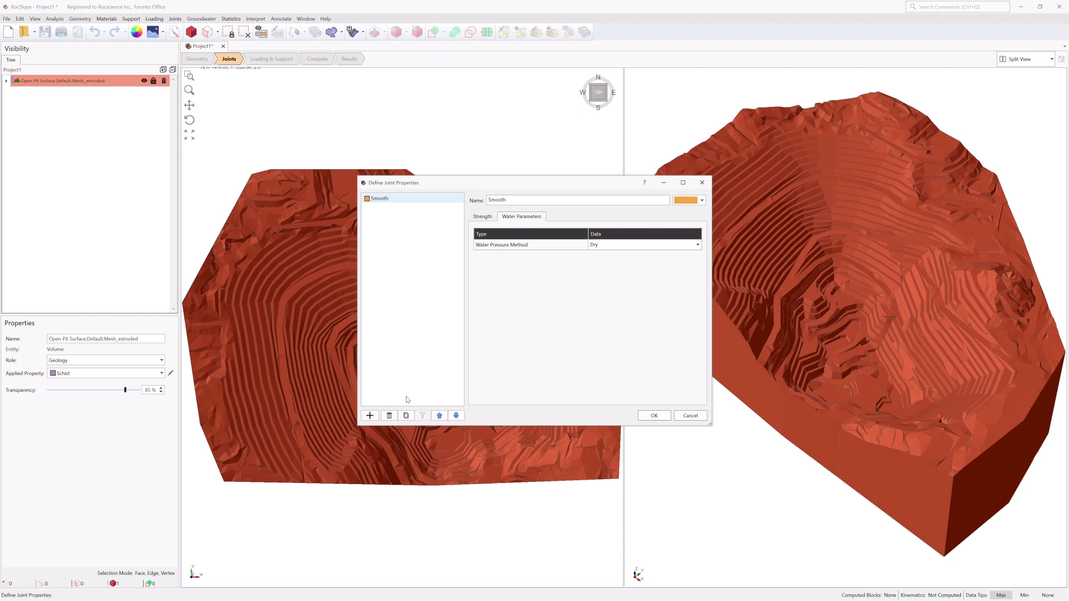
- Add a joint property named Undulating with a Phi of 10° and a waviness of 3°
left_click(374, 419)
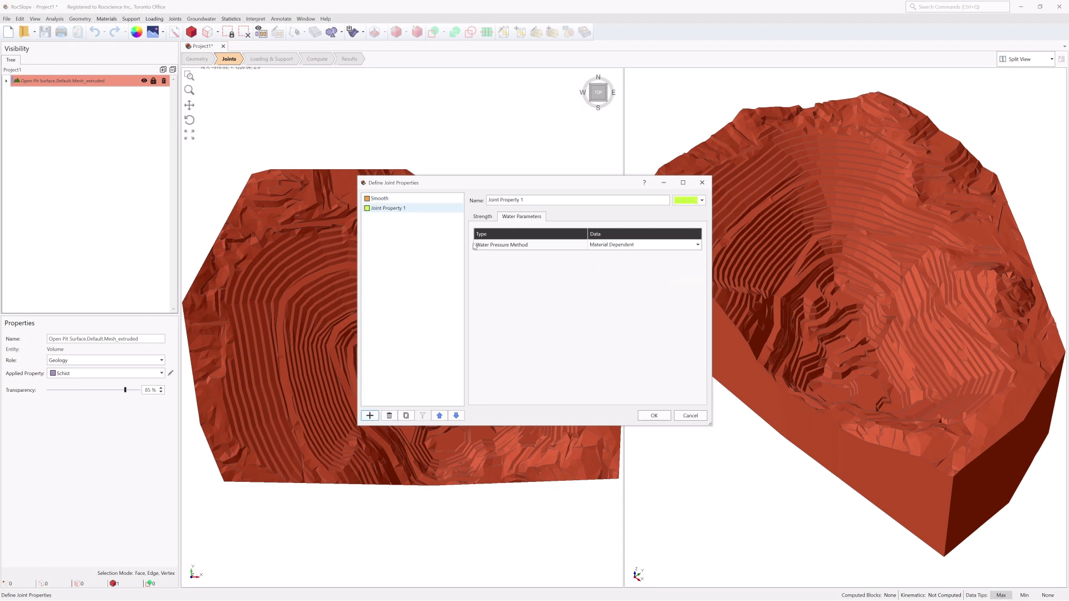
left_click_drag(530, 202, 487, 200)
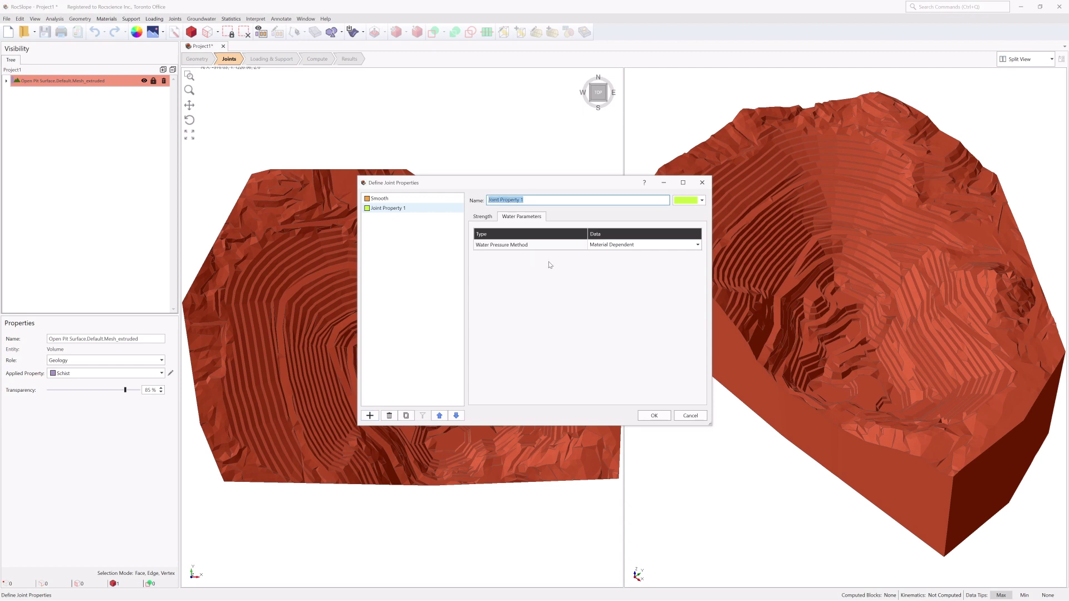
type("Undulating")
left_click(483, 217)
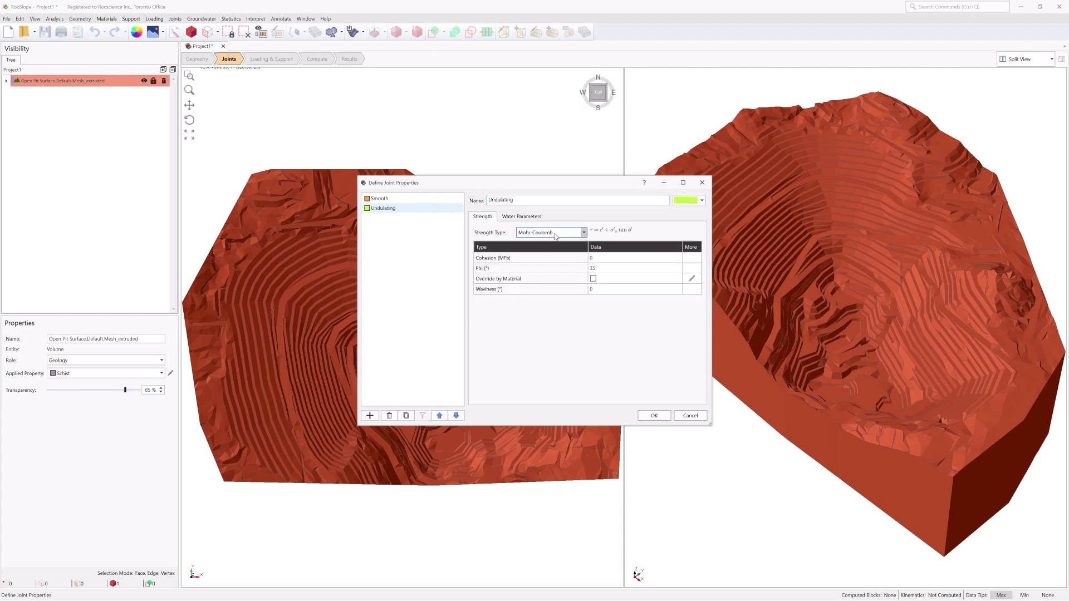
left_click(597, 267)
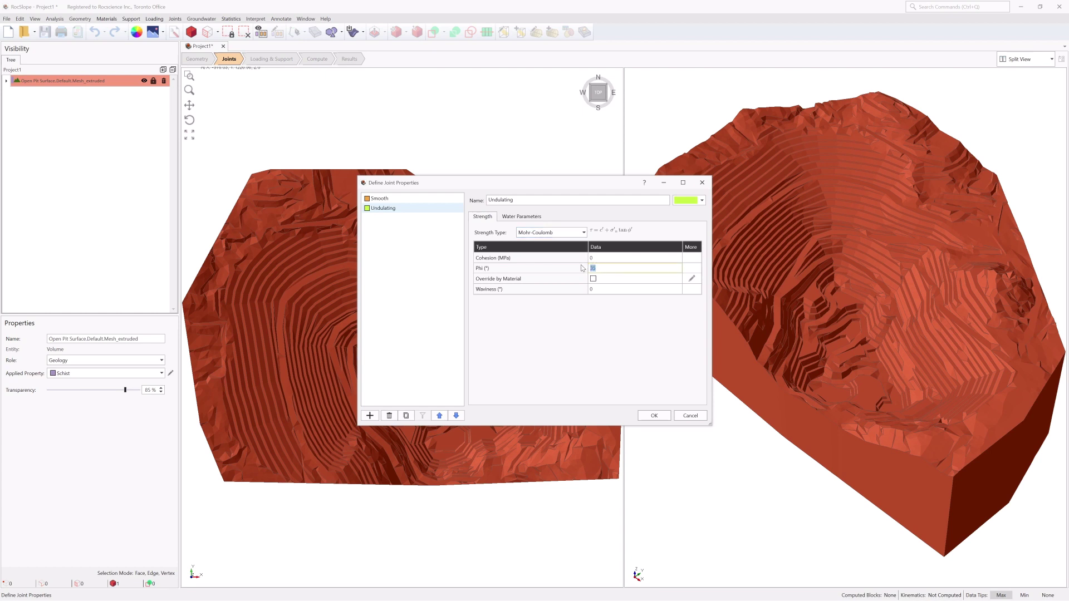
type("10")
left_click(595, 290)
type("3")
- Set the Undulating joint property's water pressure method to Dry and apply the joint property definitions
left_click(529, 218)
left_click(616, 245)
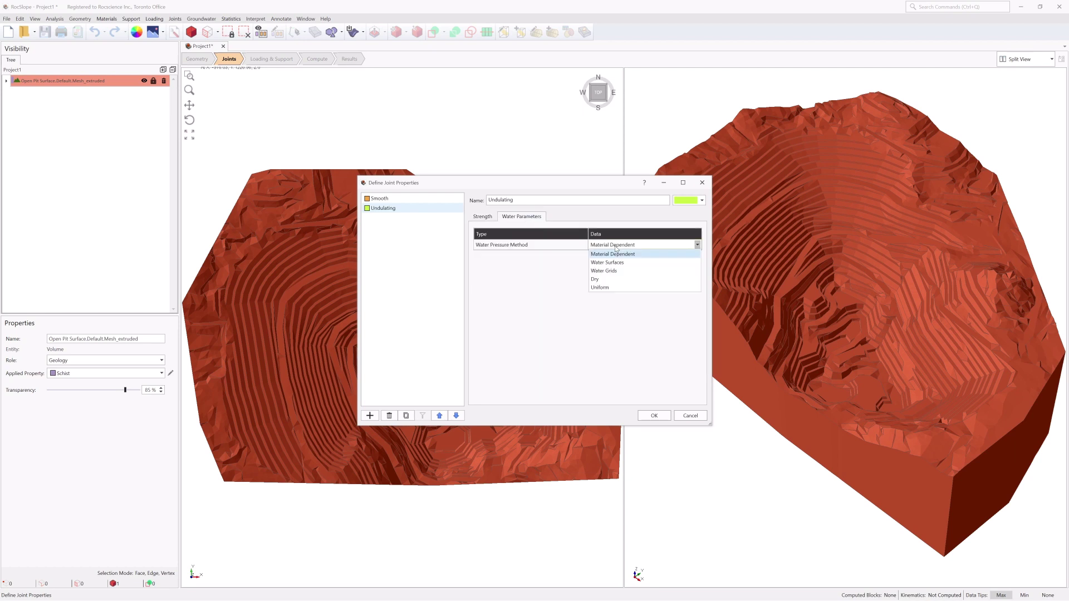
left_click(597, 279)
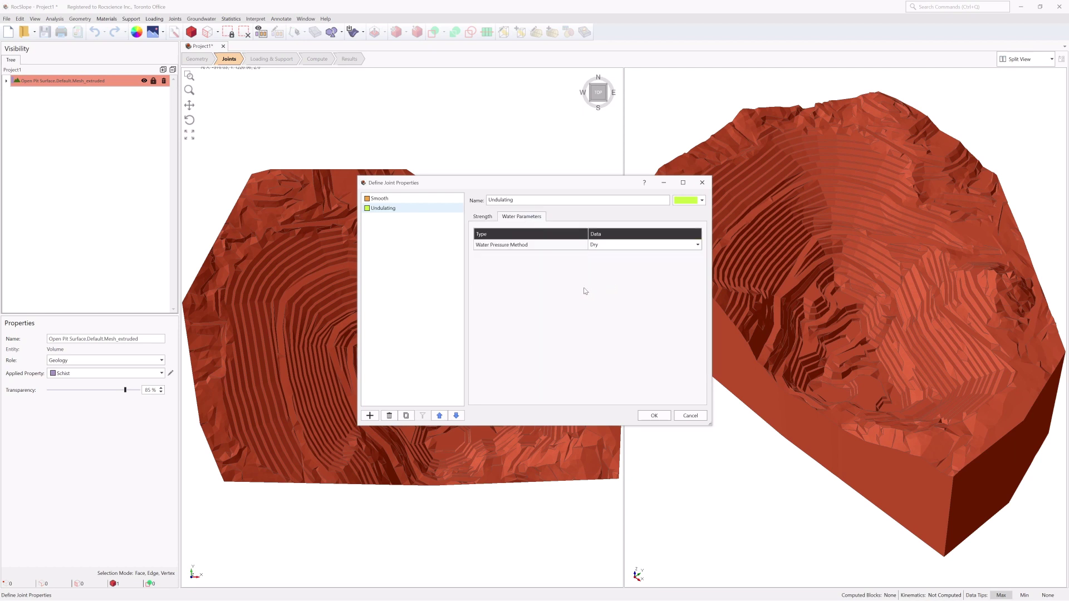
left_click(650, 417)
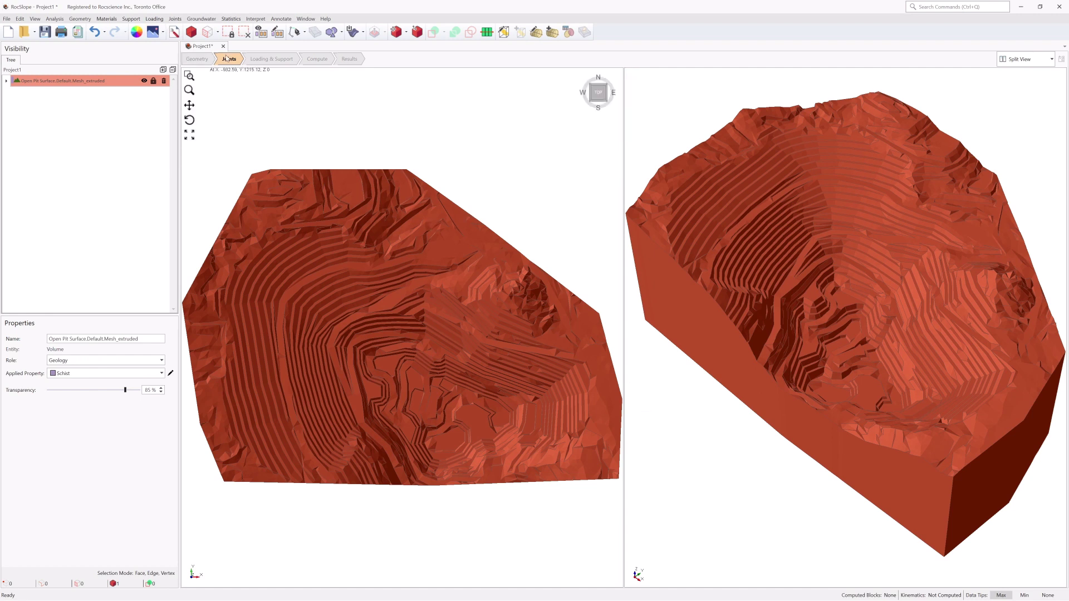
- Import the Upper West Joint Mapping Data CSV file into the measured joints definition, starting at row 2
left_click(175, 19)
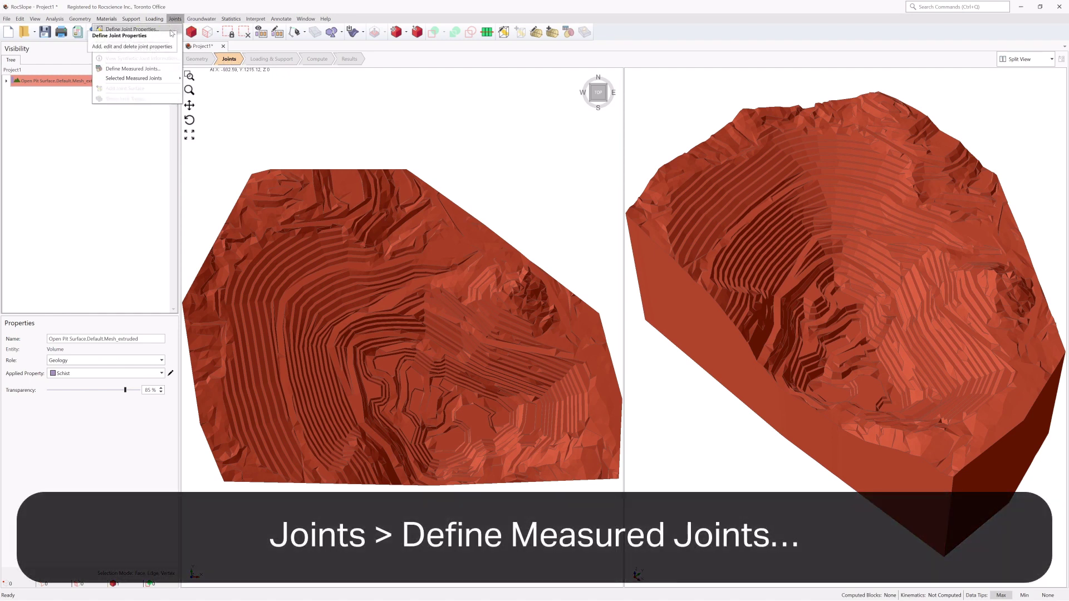
left_click(158, 69)
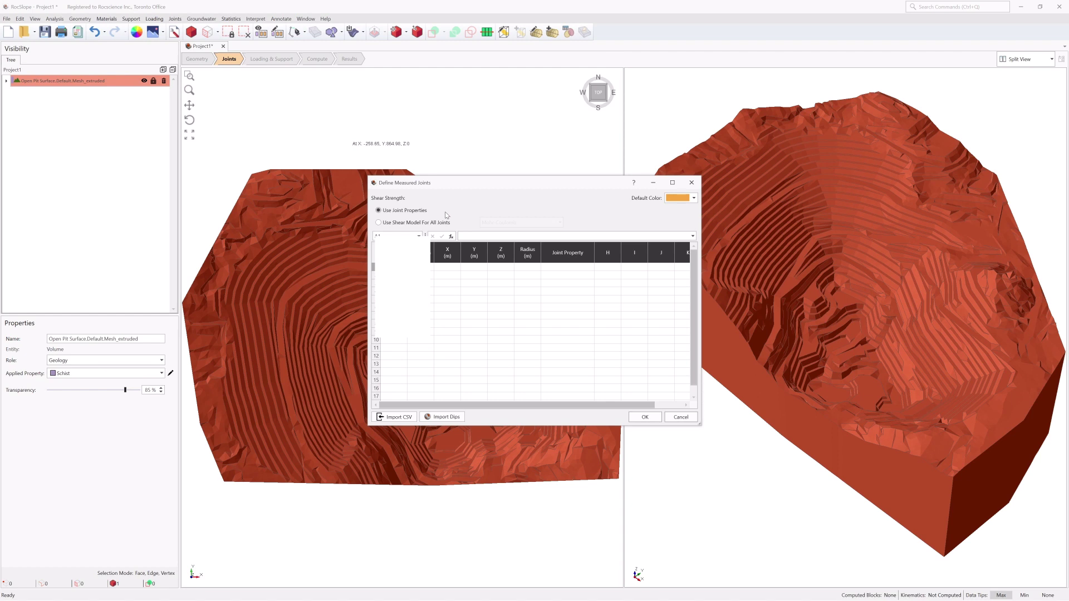
left_click(391, 419)
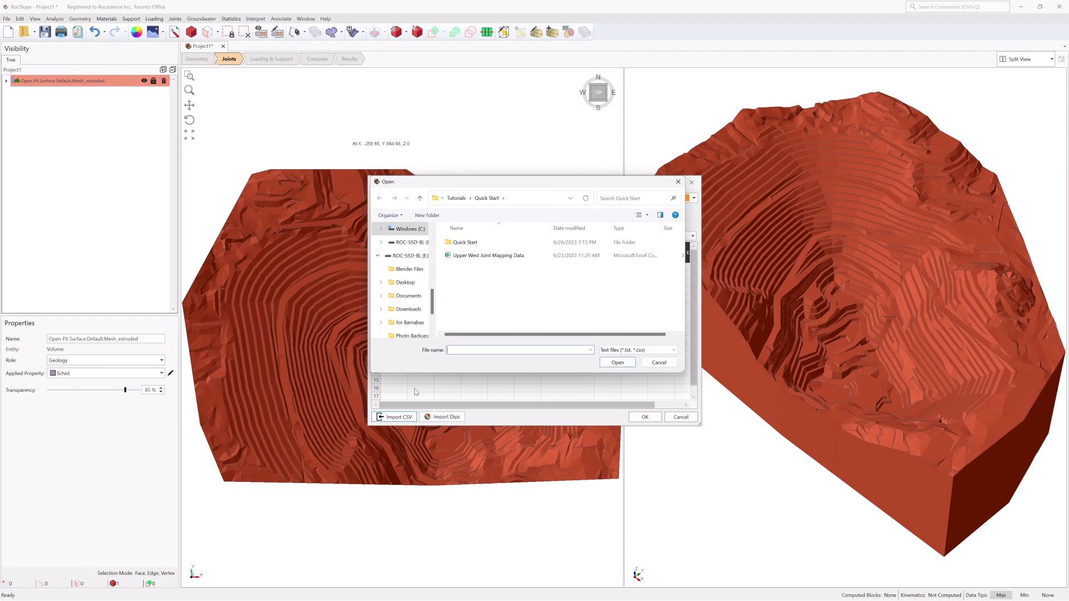
left_click(507, 257)
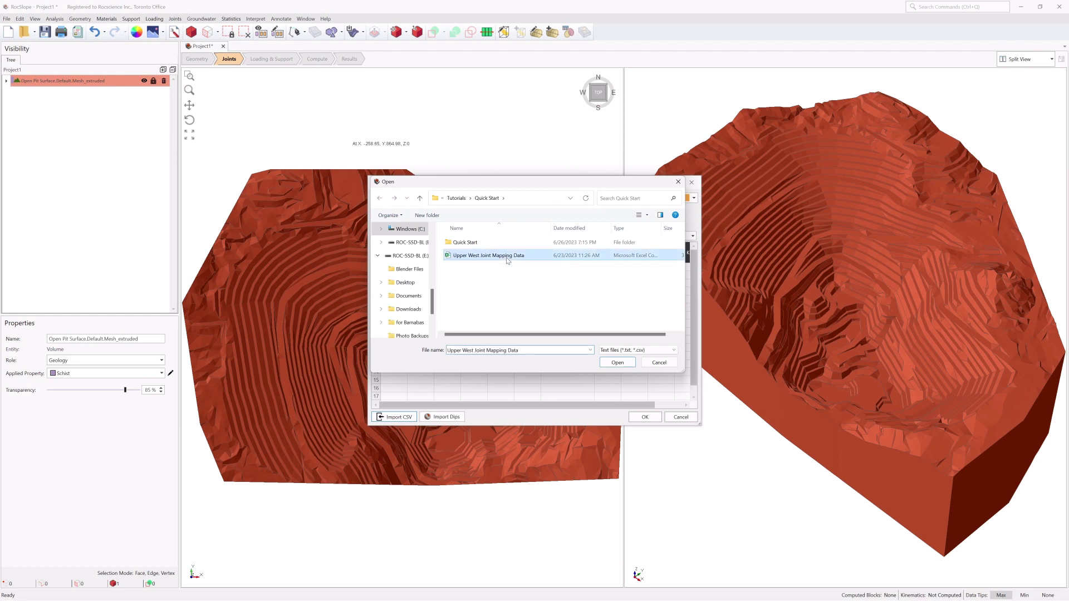
left_click(614, 365)
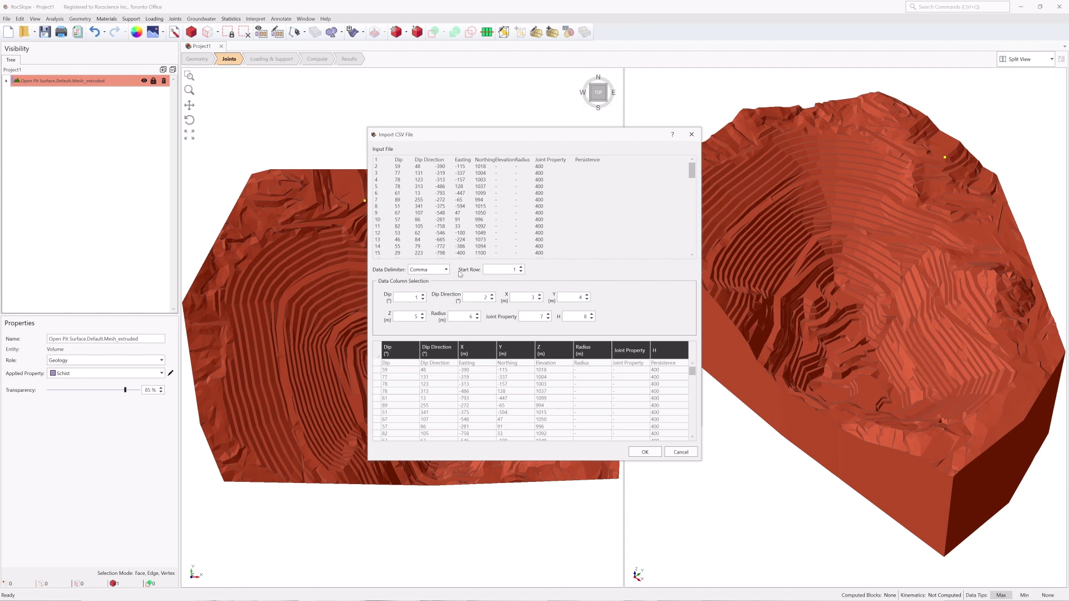
left_click(521, 267)
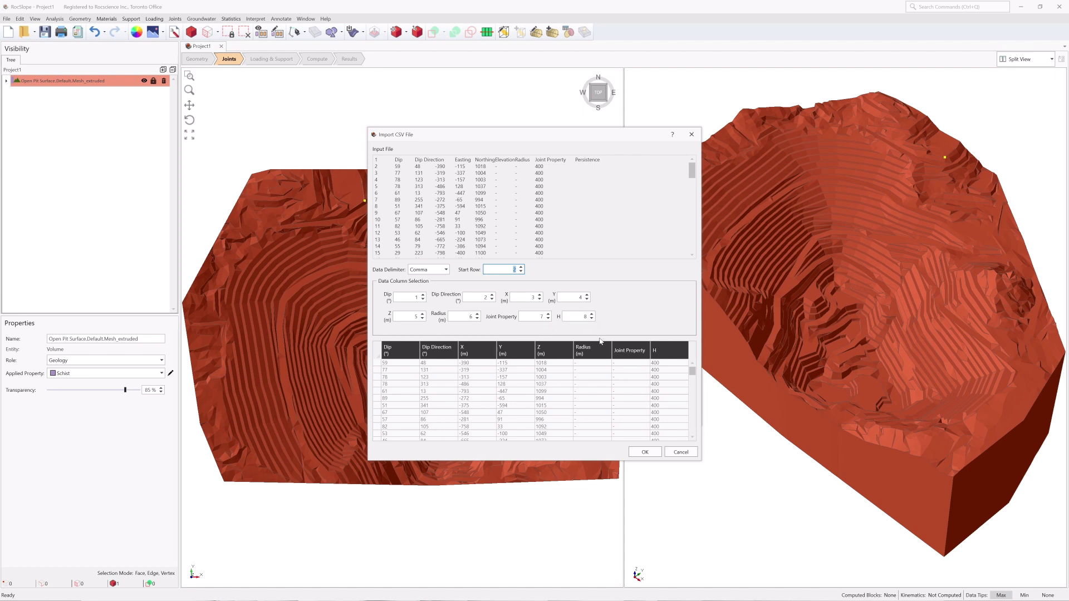
left_click(644, 451)
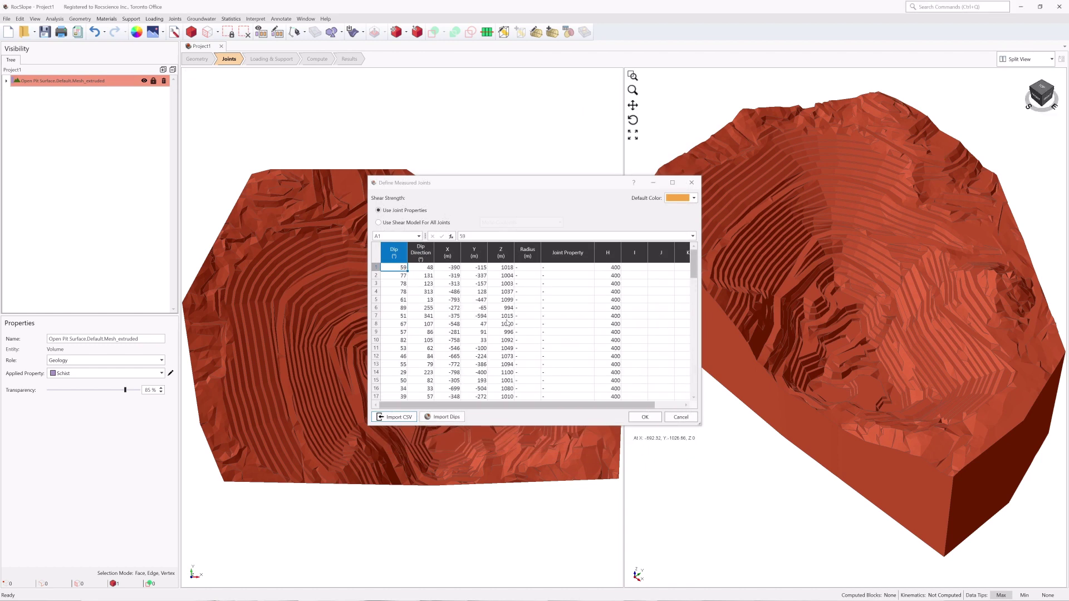
- Calculate the Radius of the first measured joint with =H1/2 and fill the formula down for all joints
left_click(525, 268)
left_click(504, 238)
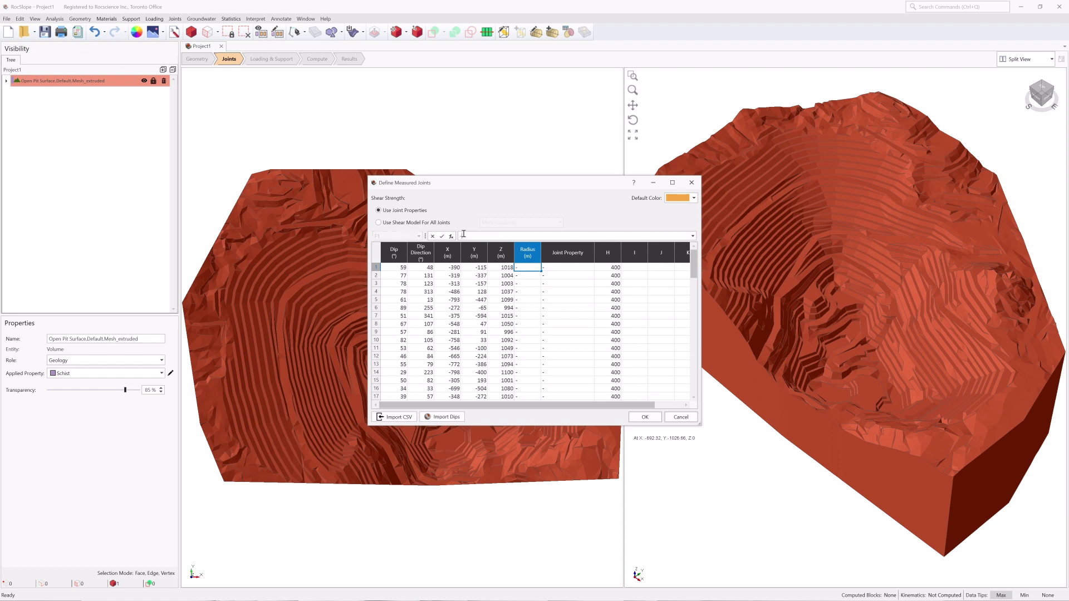
type("=H1/2")
left_click(442, 236)
left_click_drag(541, 271, 535, 392)
left_click_drag(693, 369, 694, 262)
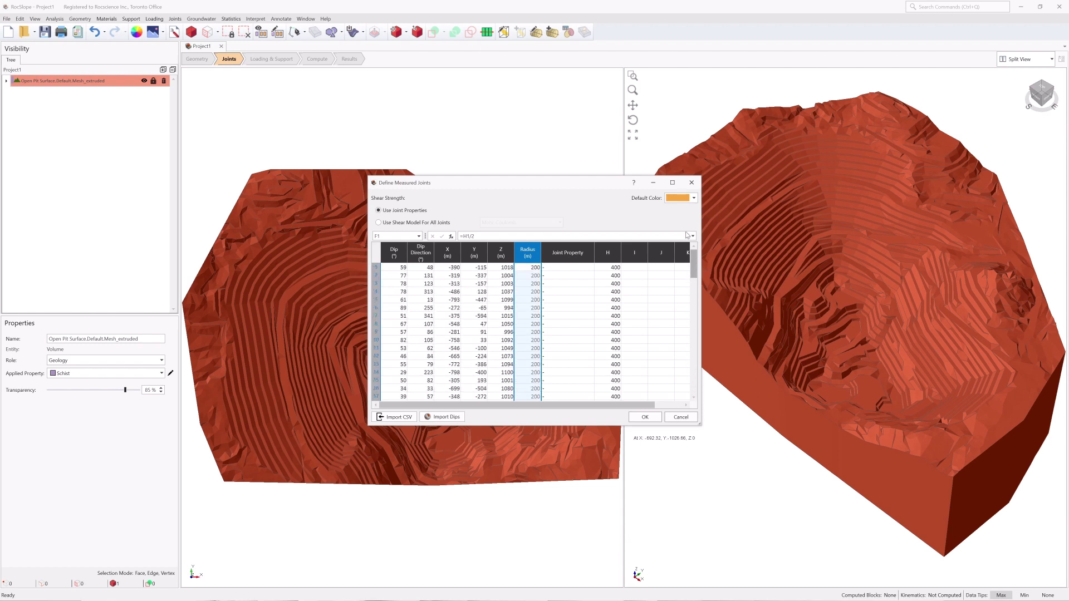
- Assign the Smooth joint property to all measured joints
left_click(568, 252)
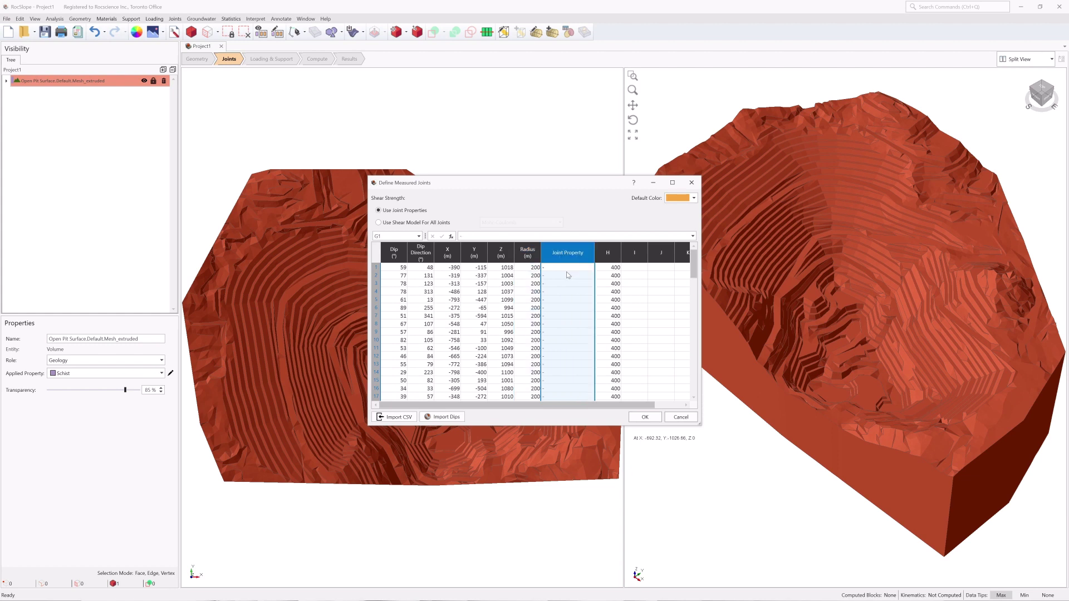
right_click(563, 276)
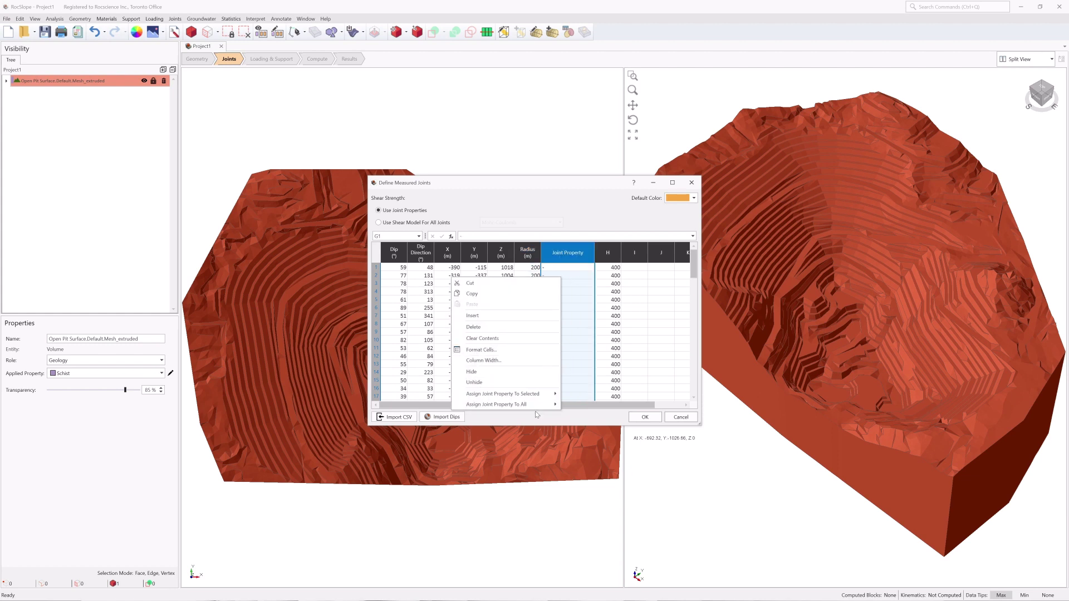
mouse_move(544, 406)
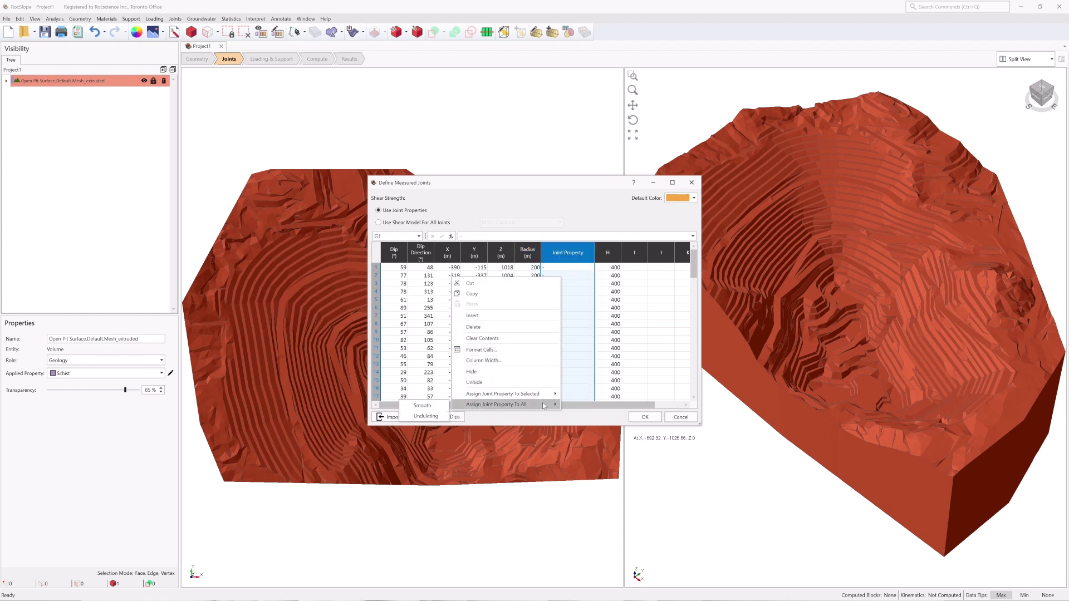
left_click(423, 406)
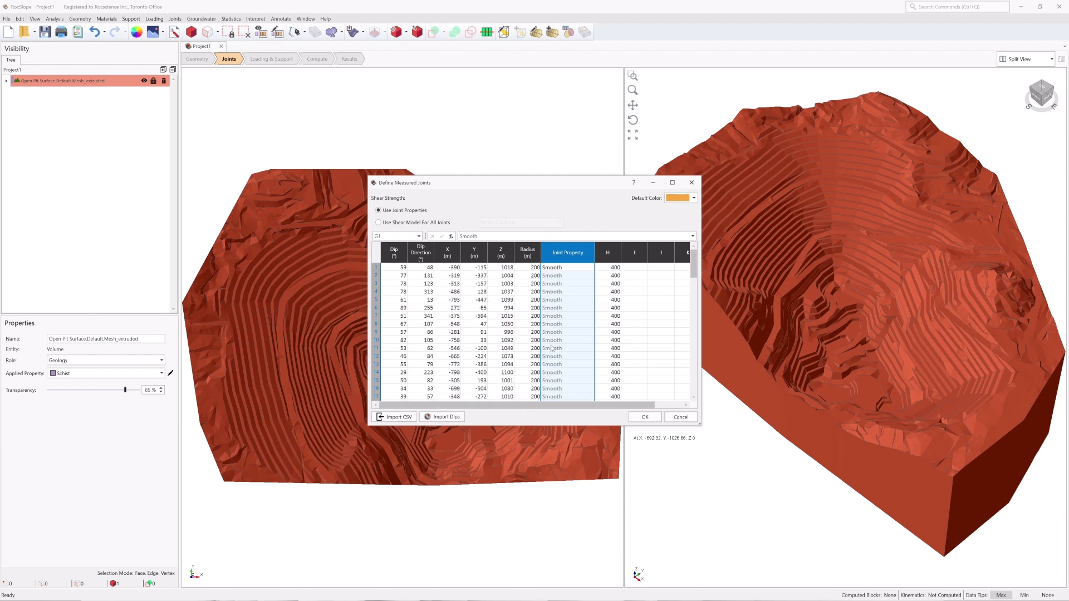
- Assign the Undulating joint property to the first 10 measured joints and apply the measured joints definition
left_click(569, 269)
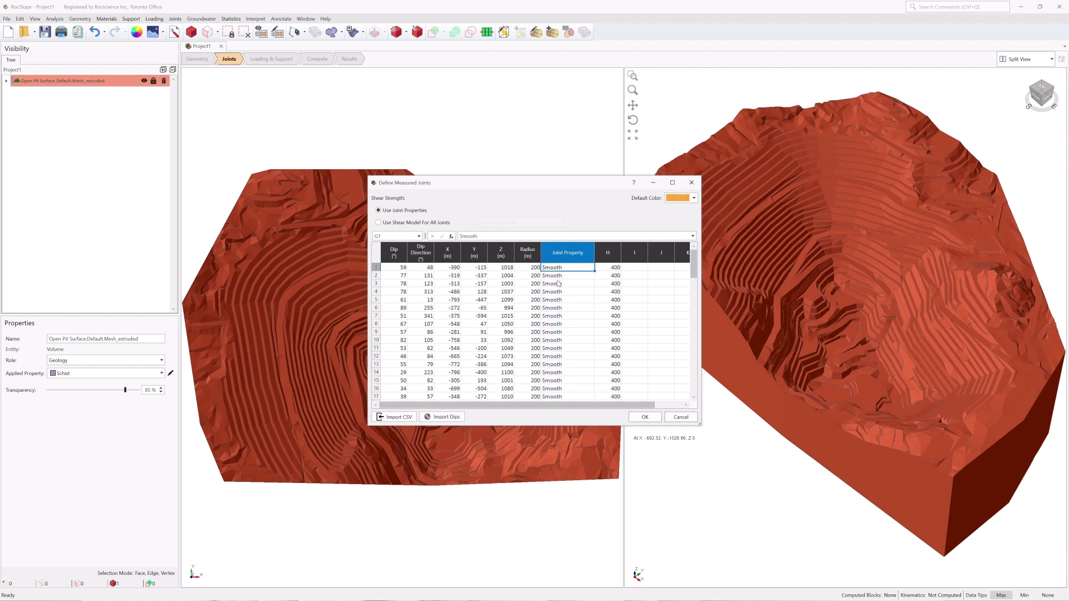
left_click(554, 343, "shift")
right_click(580, 311)
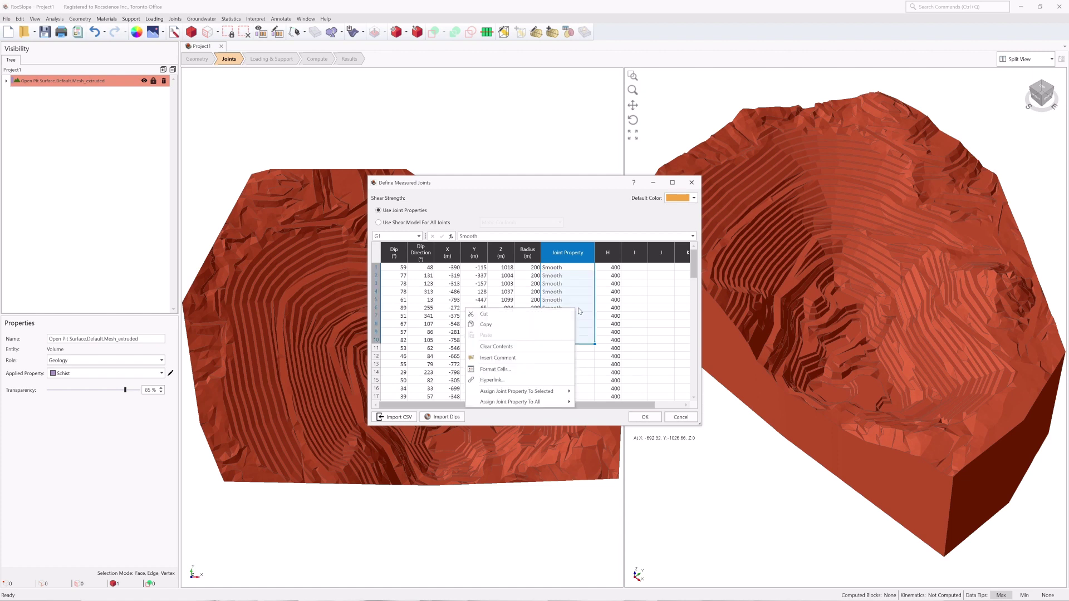
mouse_move(537, 392)
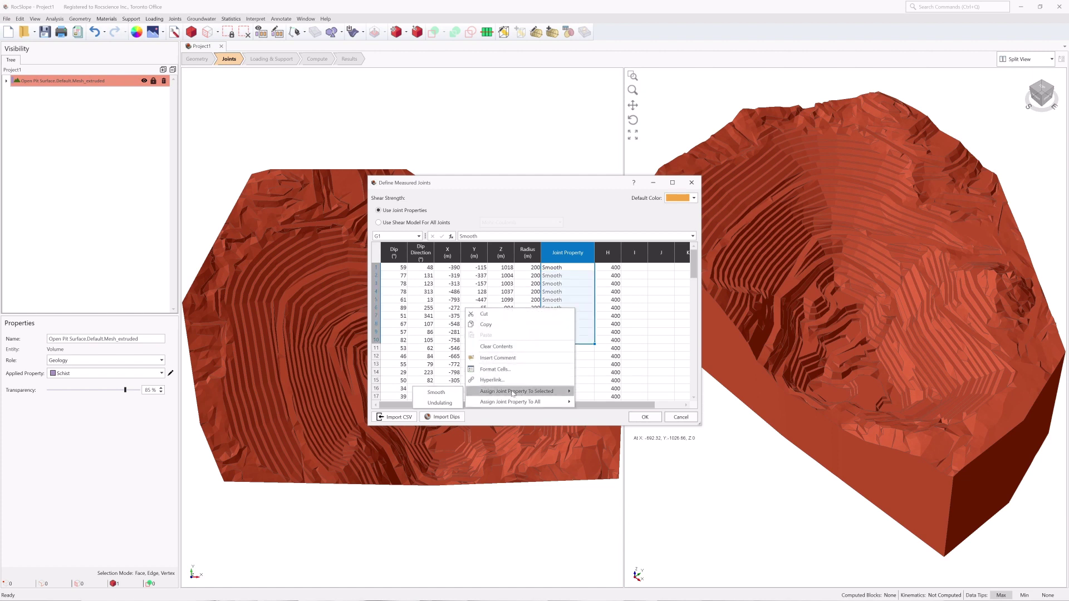
left_click(429, 404)
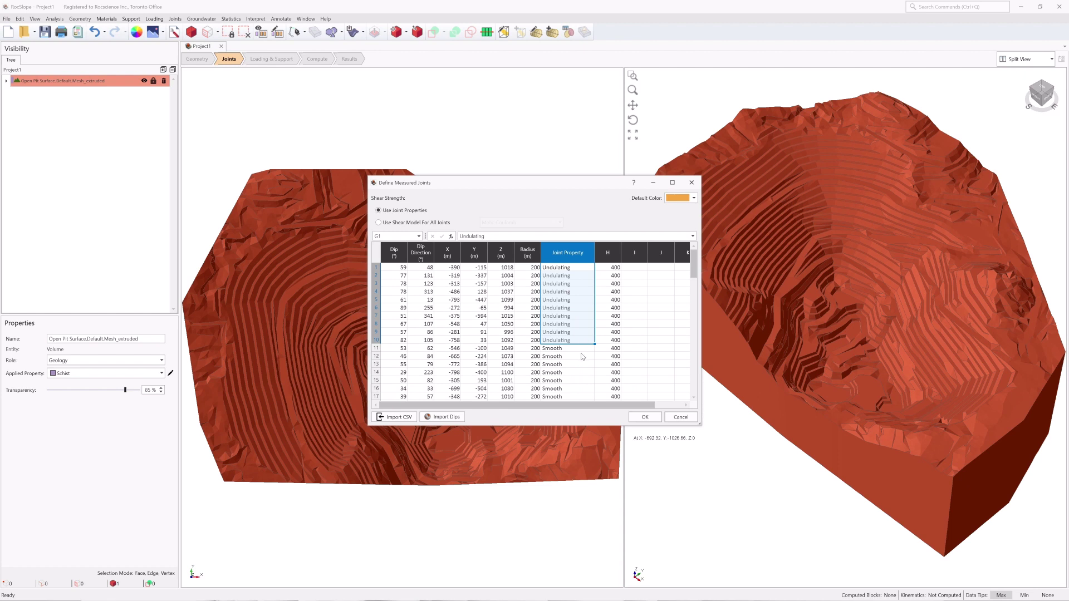
left_click(643, 418)
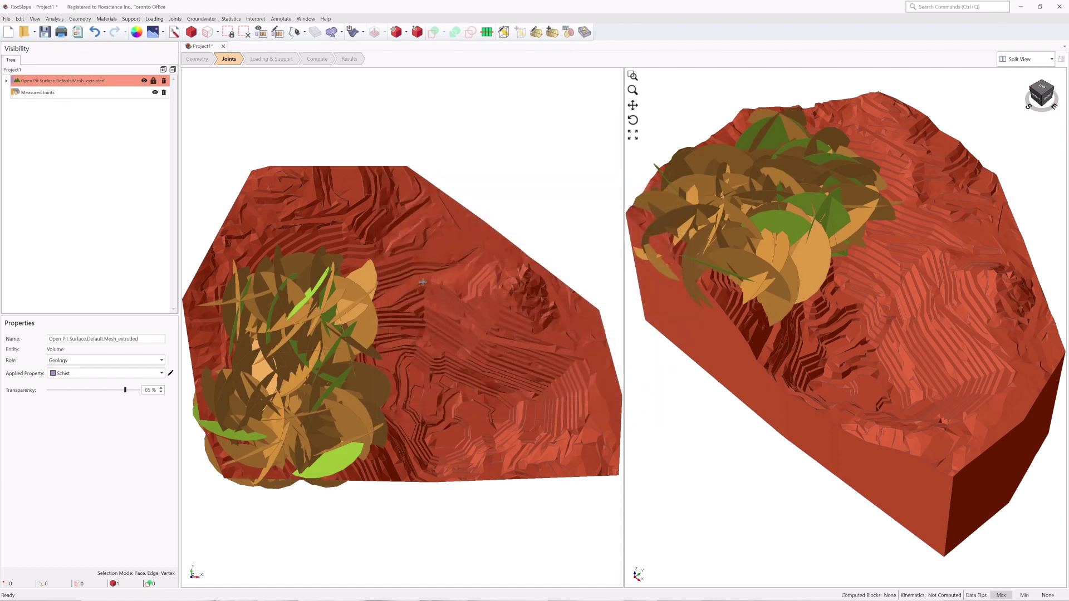
- Switch to the compute stage and compute the blocks and their kinematics
left_click(56, 93)
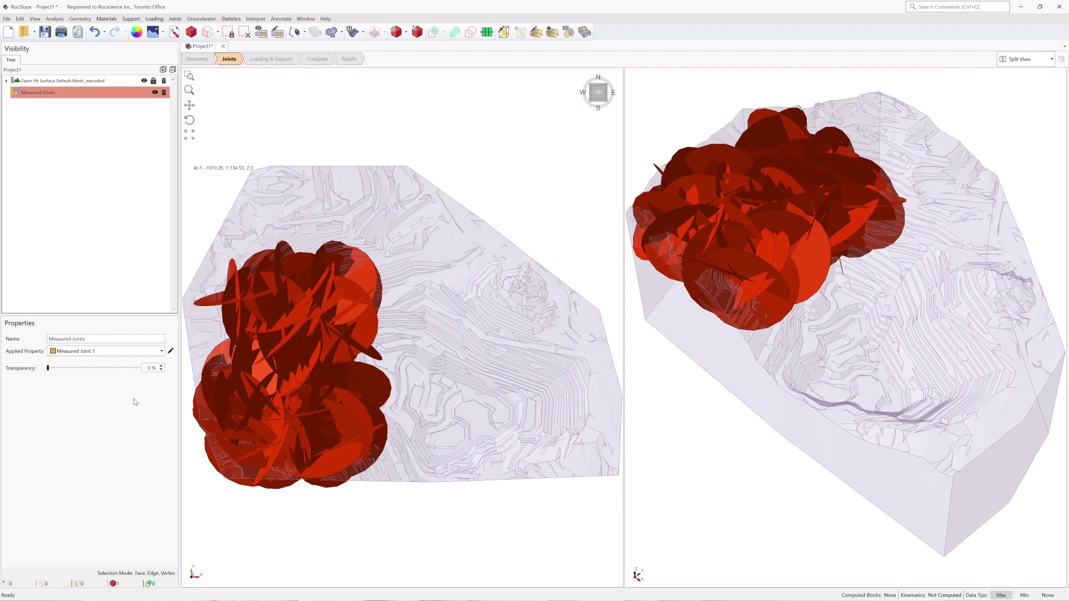
left_click(321, 60)
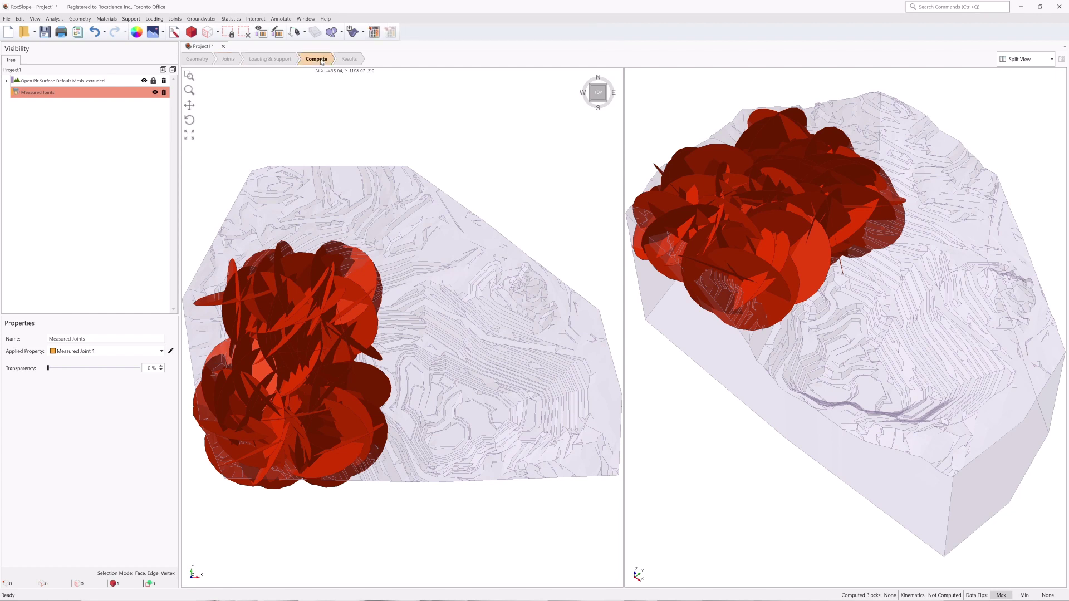
left_click(59, 19)
left_click(41, 59)
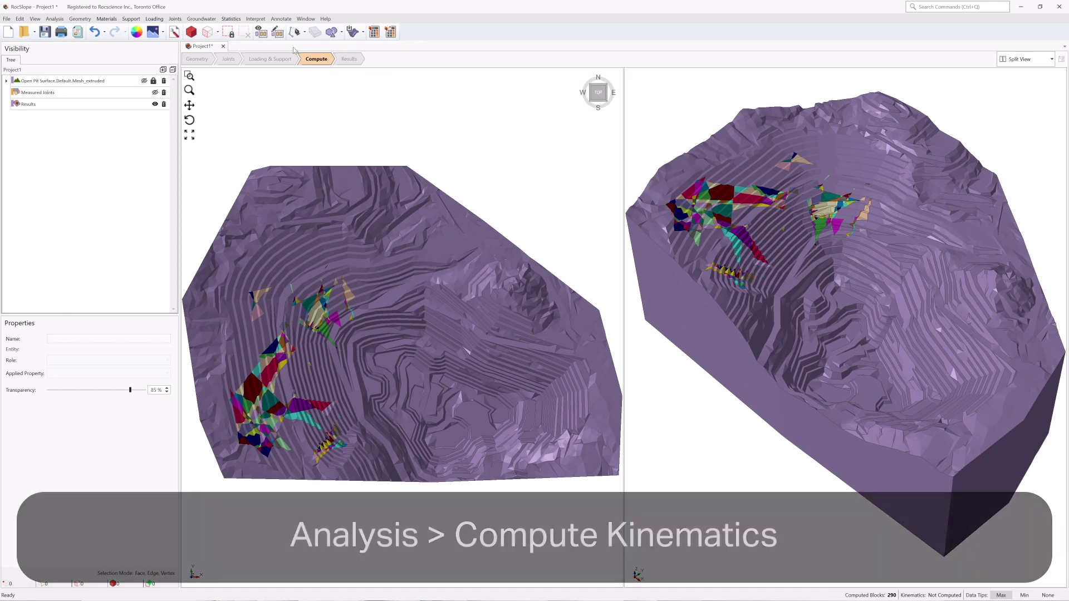
left_click(64, 19)
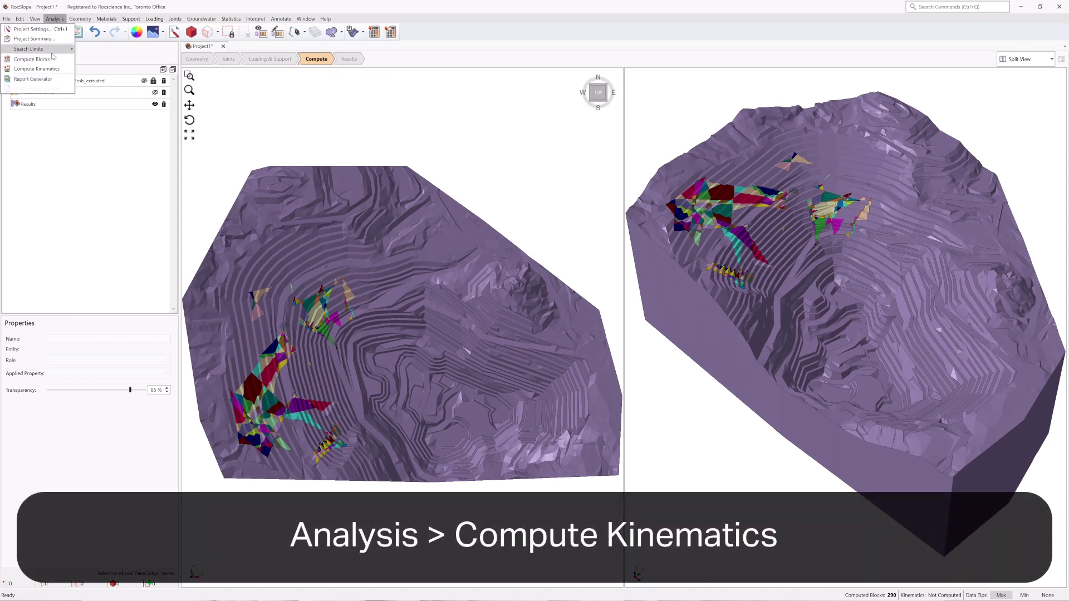
left_click(36, 69)
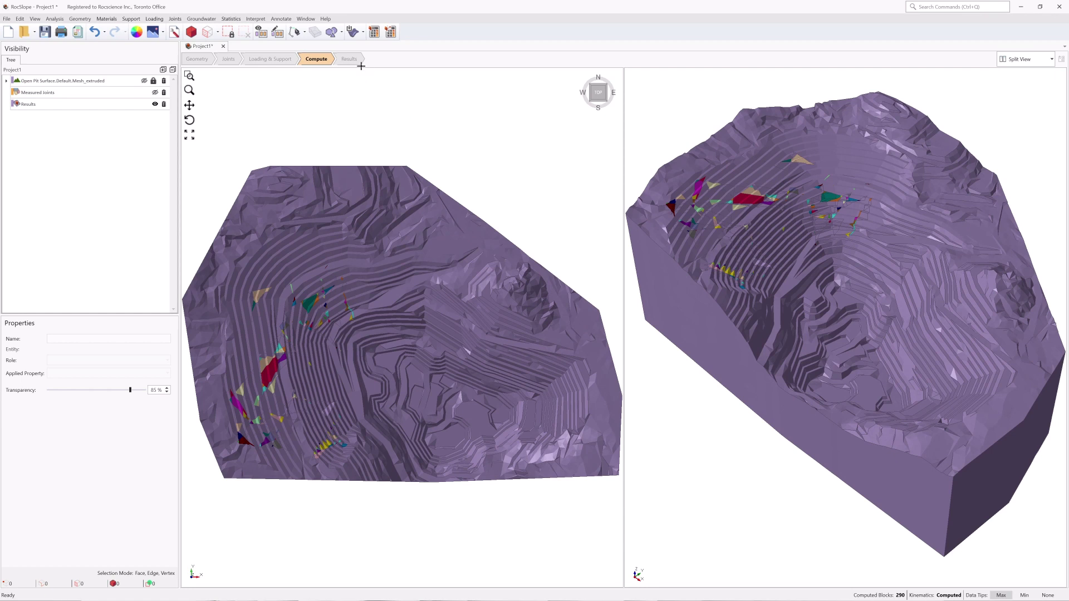
- Set the results set in the display options to All Valid Blocks and apply it
left_click(34, 18)
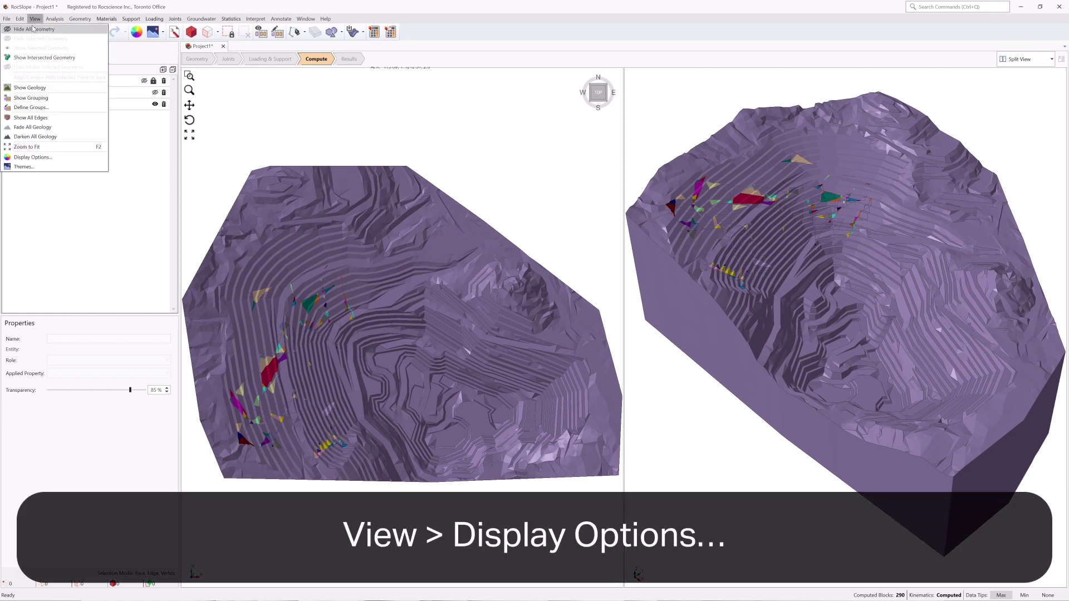
left_click(32, 157)
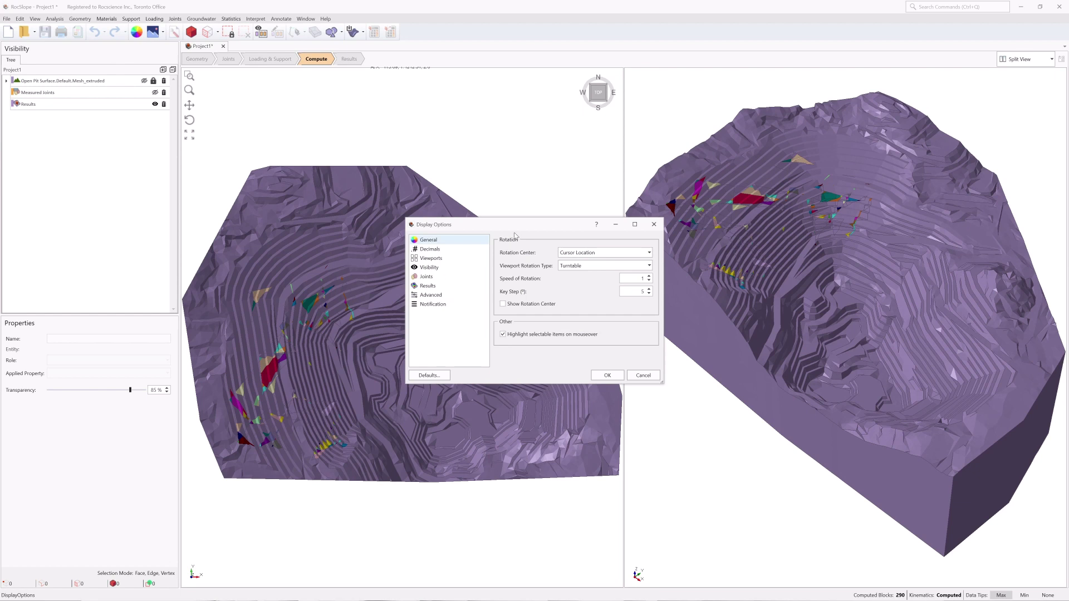
left_click(440, 287)
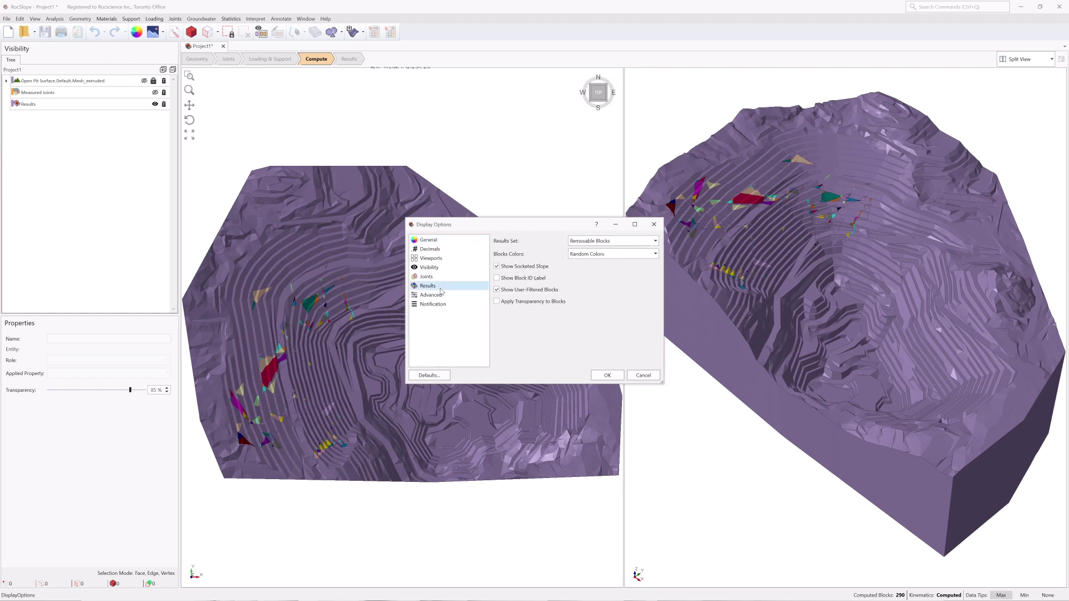
left_click(592, 243)
left_click(593, 260)
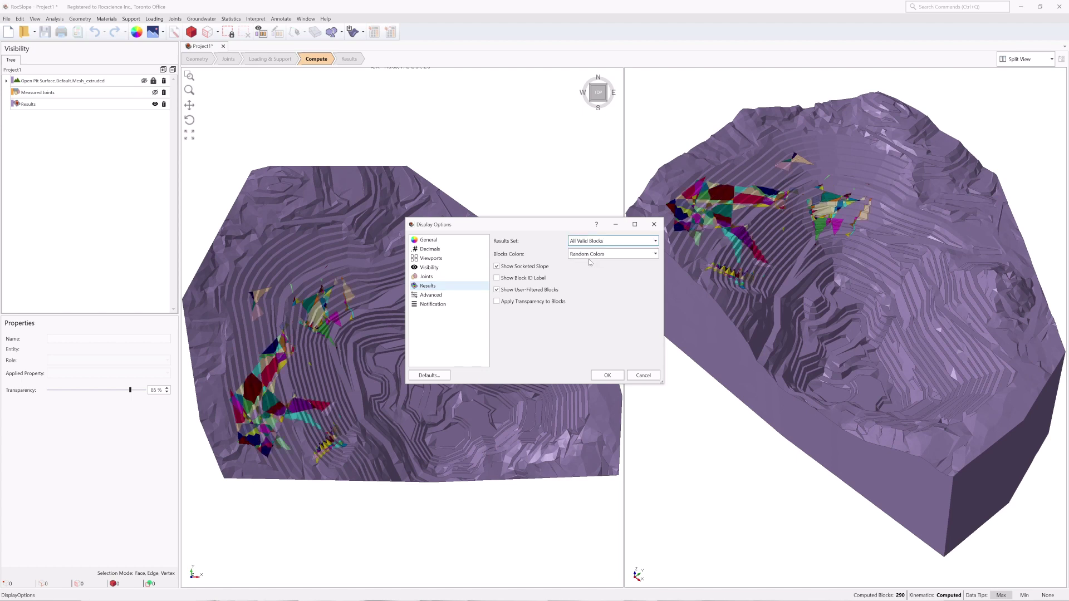
left_click(600, 375)
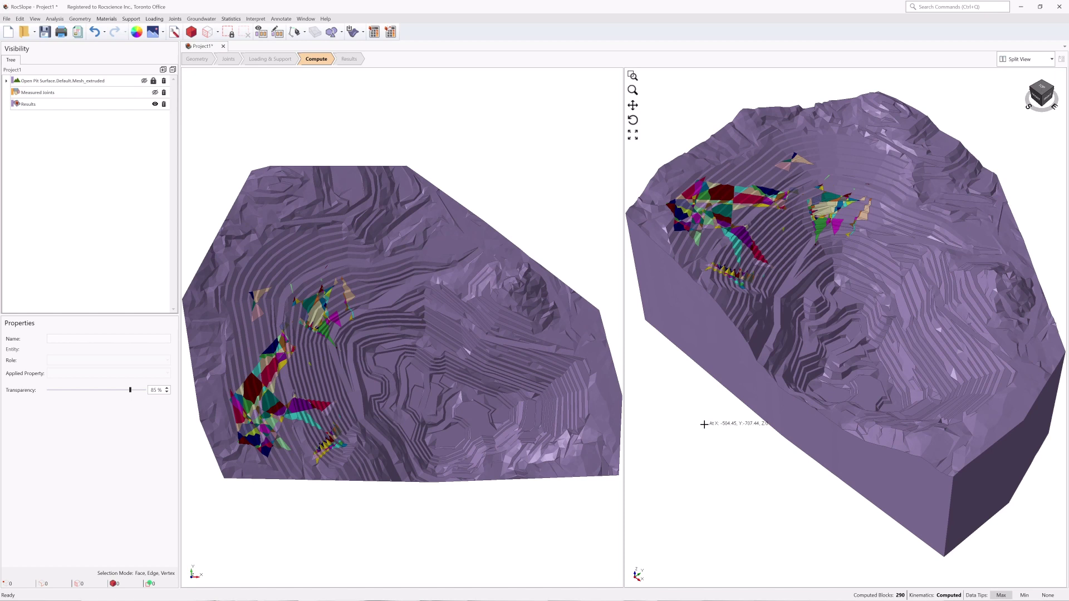
- Switch to the results stage and open the block information table
left_click(349, 58)
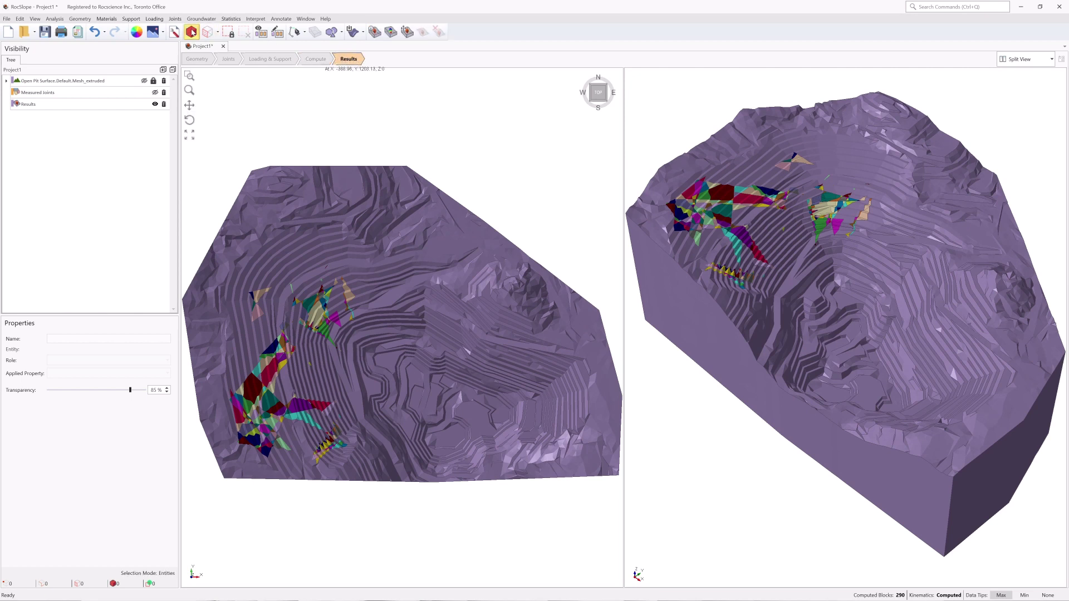
left_click(256, 20)
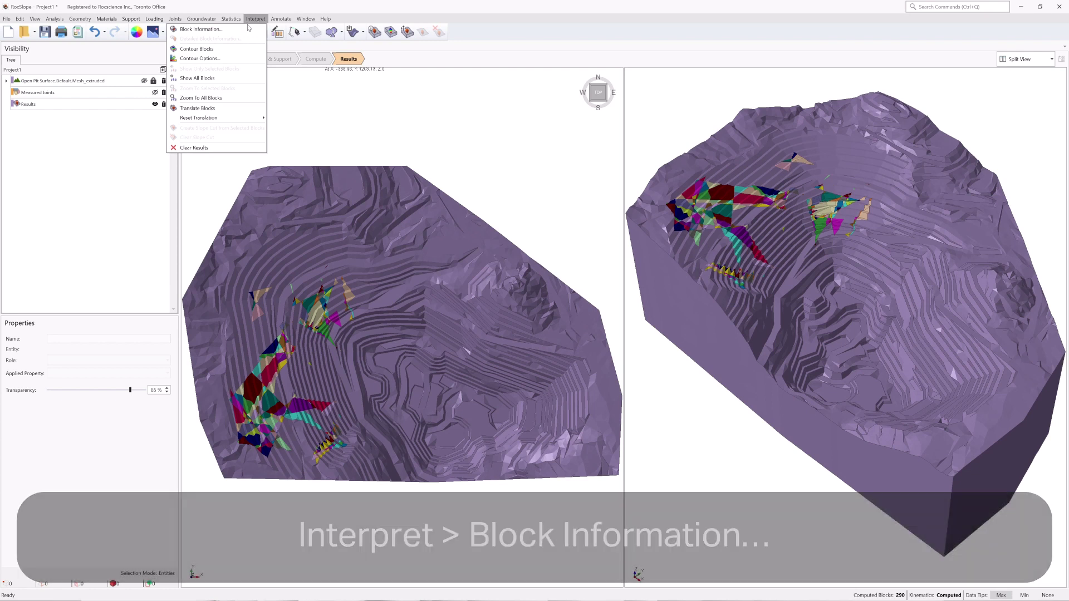
left_click(200, 29)
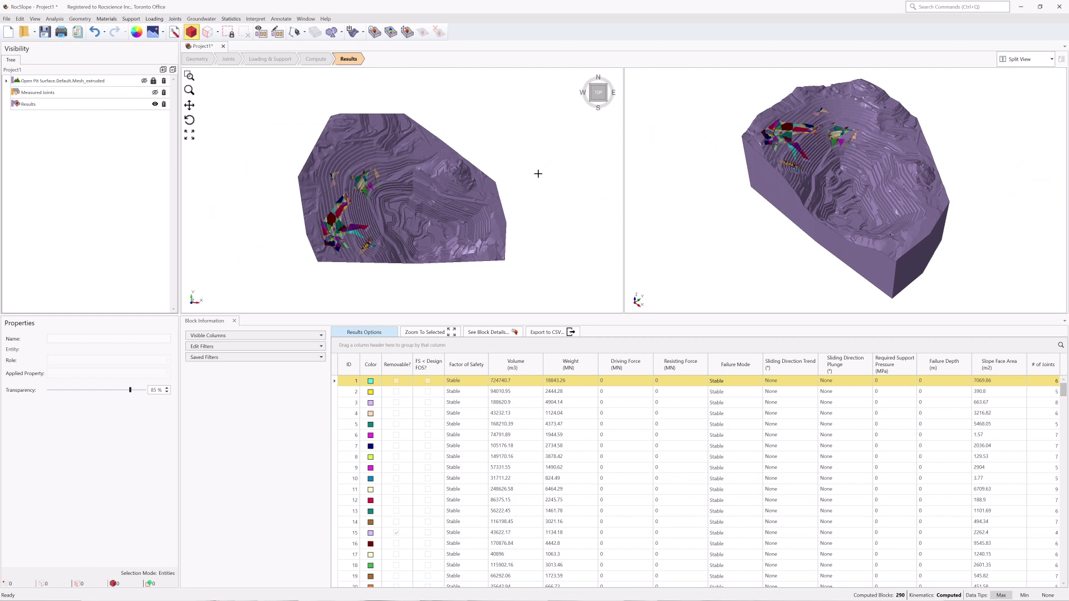
left_click(538, 174)
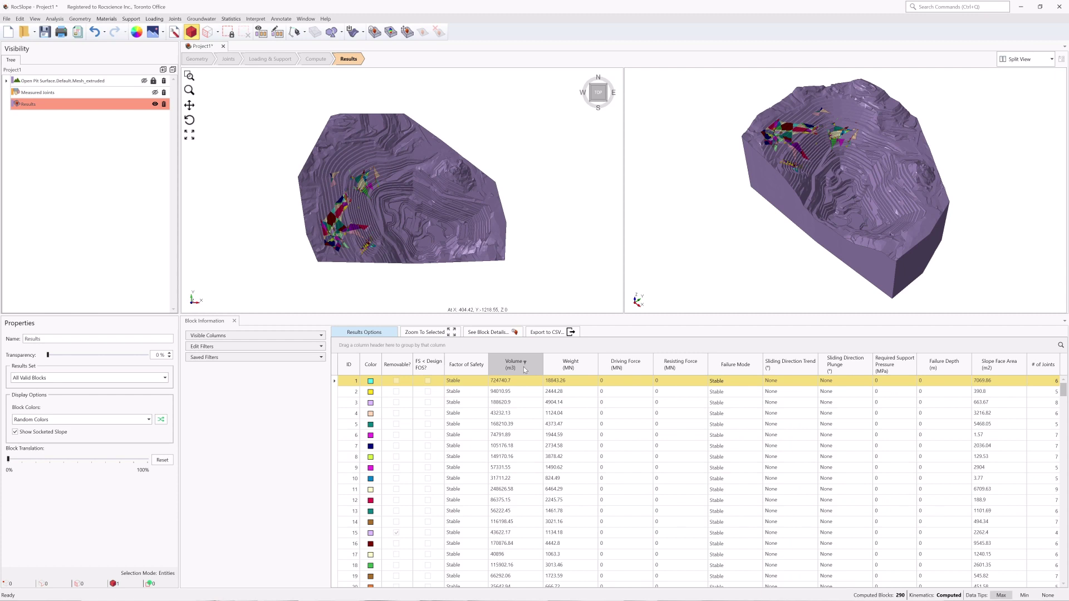
- Hide the Volume, Driving Force, Resisting Force and # of Joints columns in the block information table
left_click(322, 336)
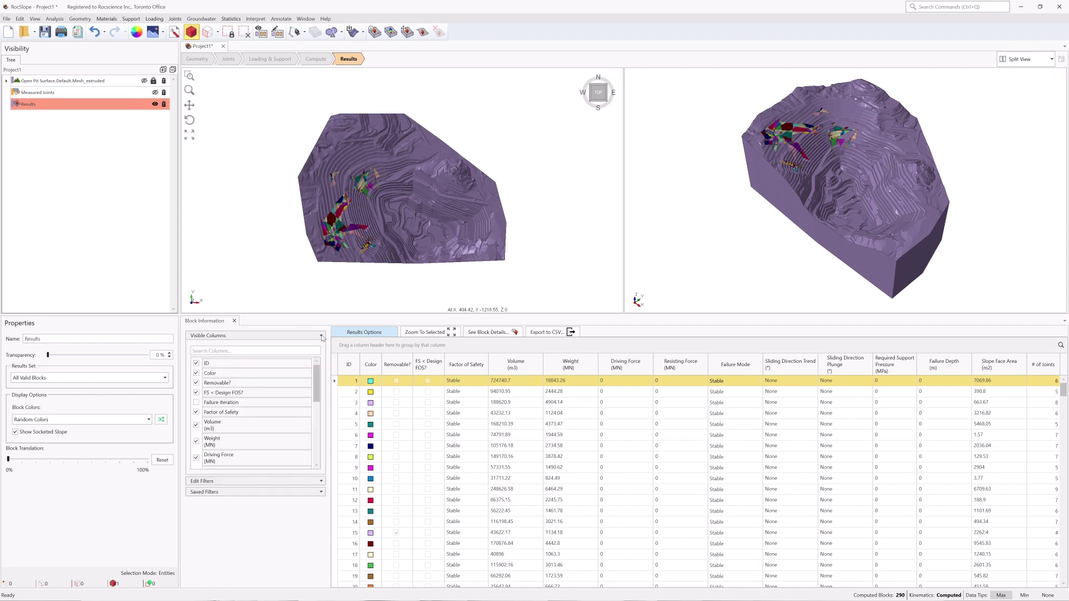
left_click(196, 425)
left_click(196, 457)
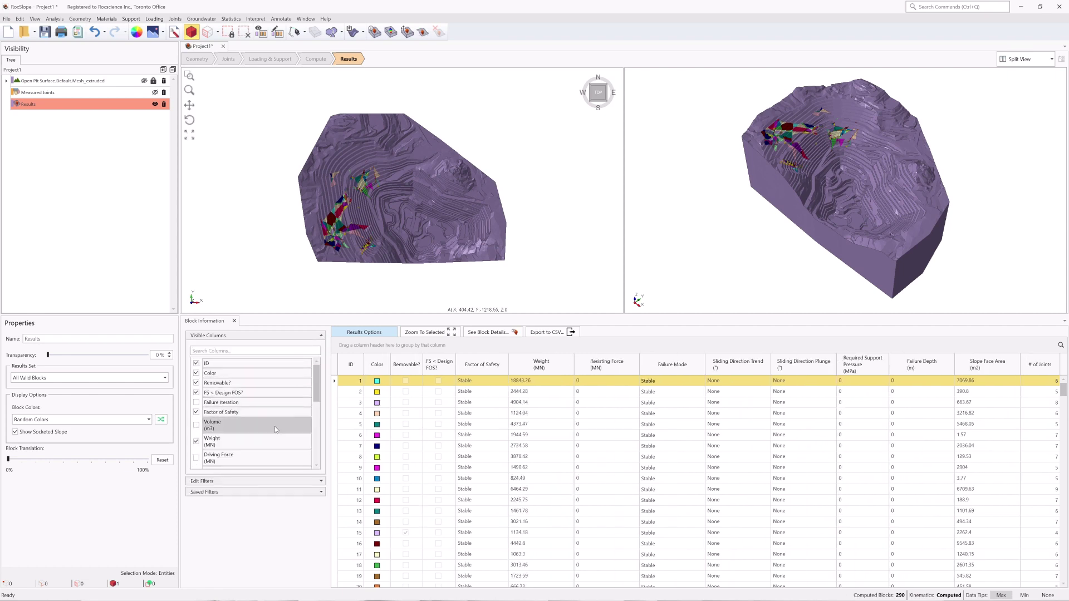
left_click_drag(315, 385, 318, 421)
scroll(305, 426, "down", 2)
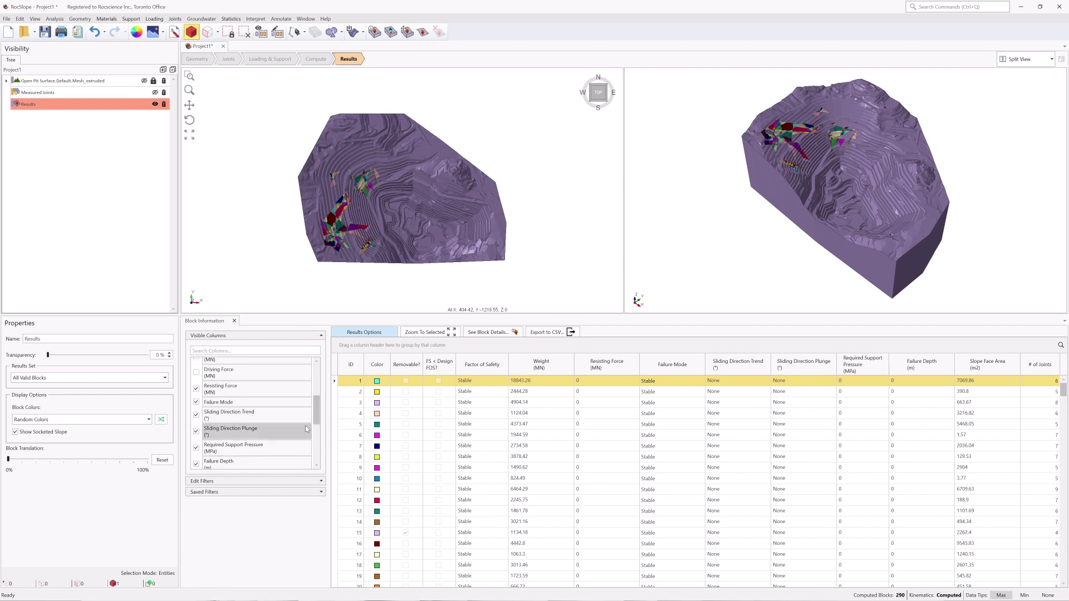
left_click(196, 389)
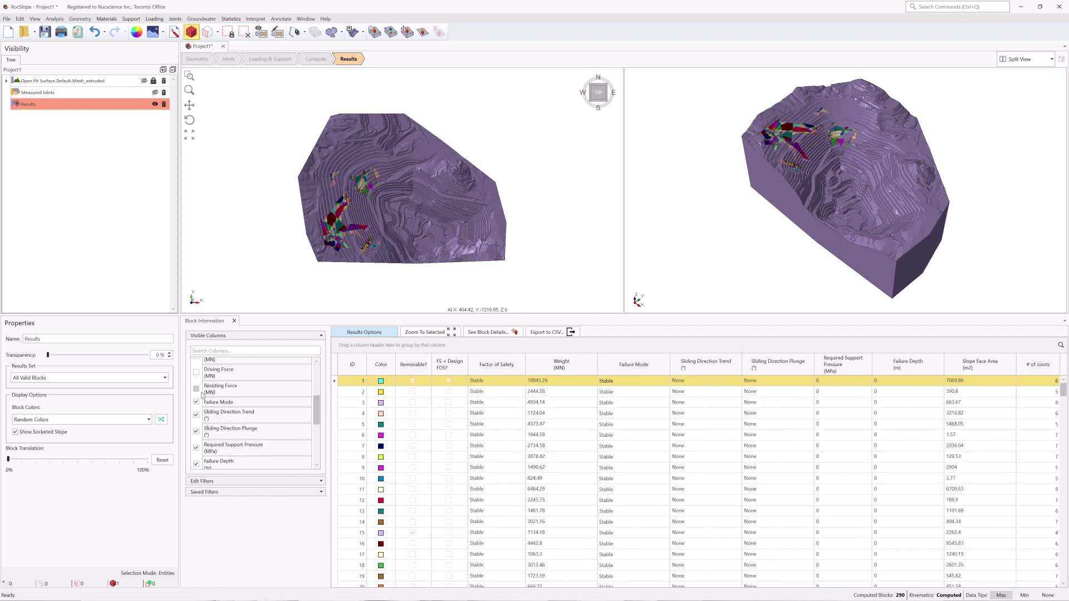
left_click_drag(316, 409, 315, 445)
left_click(196, 463)
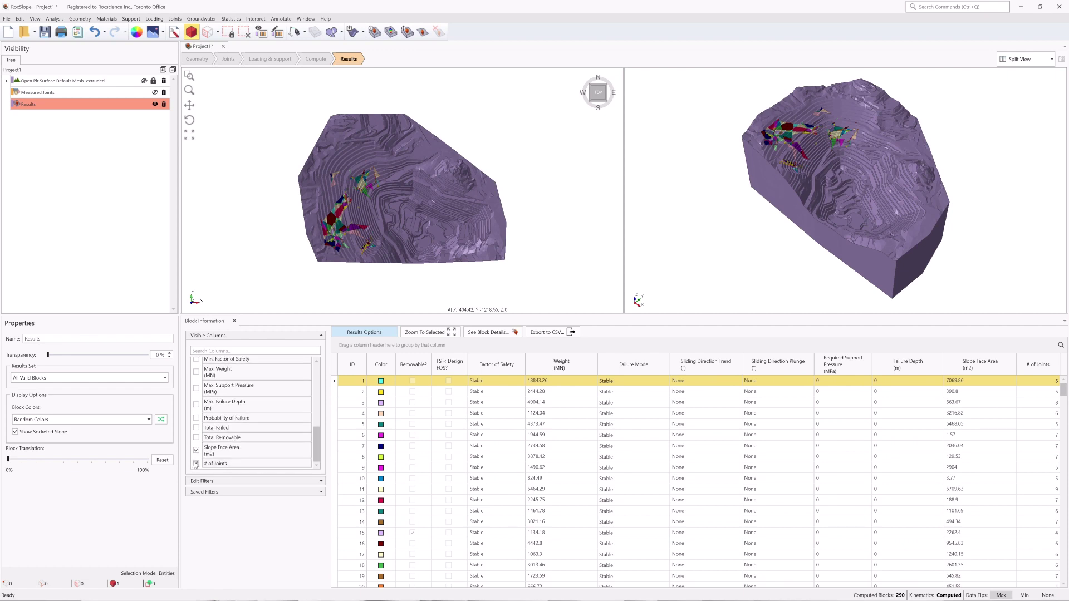
left_click(321, 336)
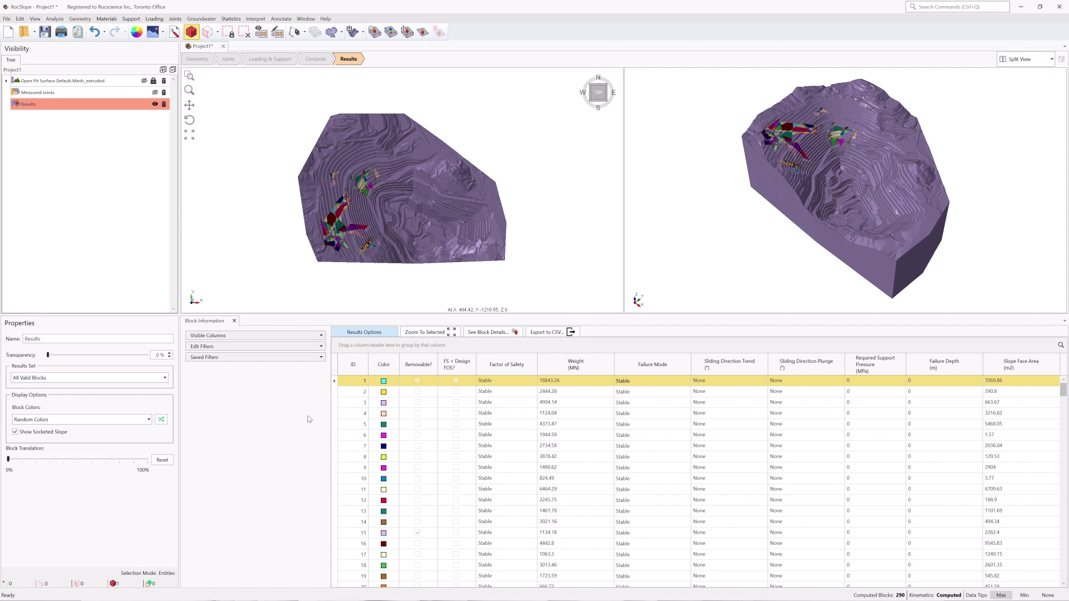
- Filter the block results to a minimum weight of 10 MN
left_click(321, 346)
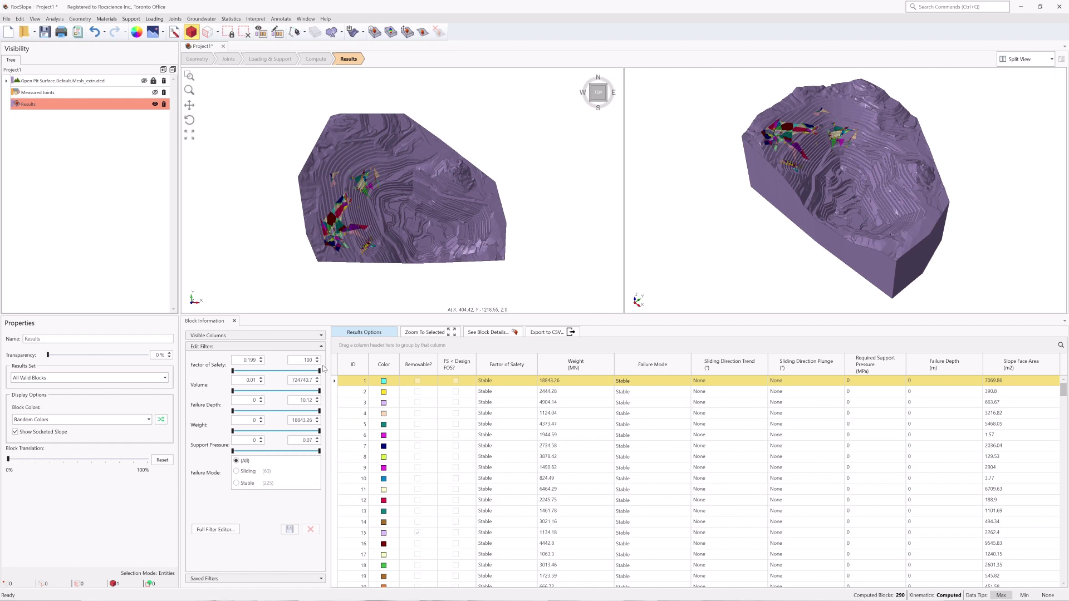
left_click(253, 421)
type("10.")
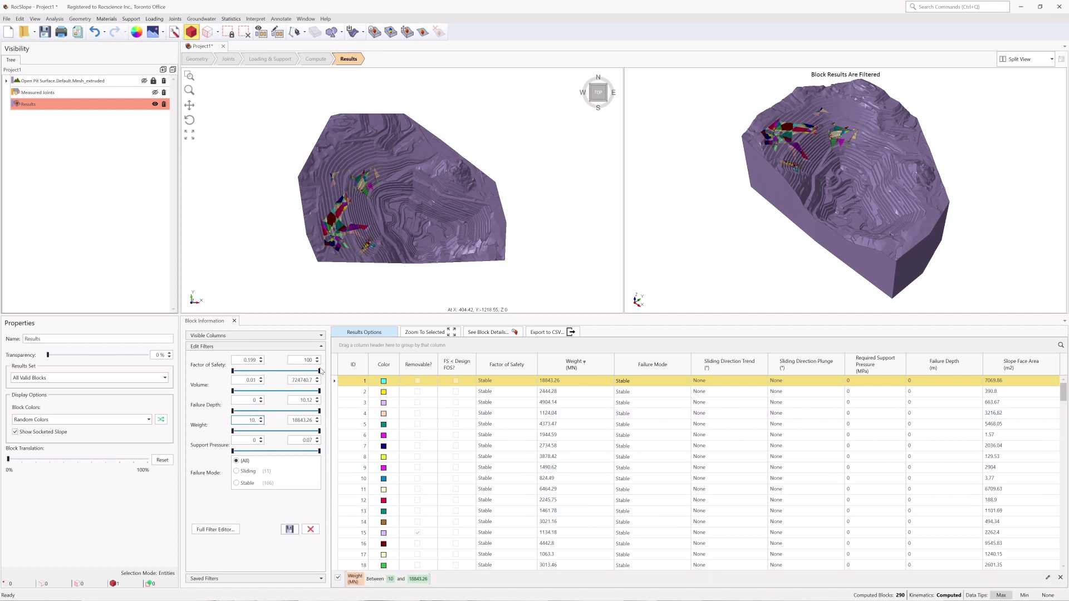
left_click(322, 347)
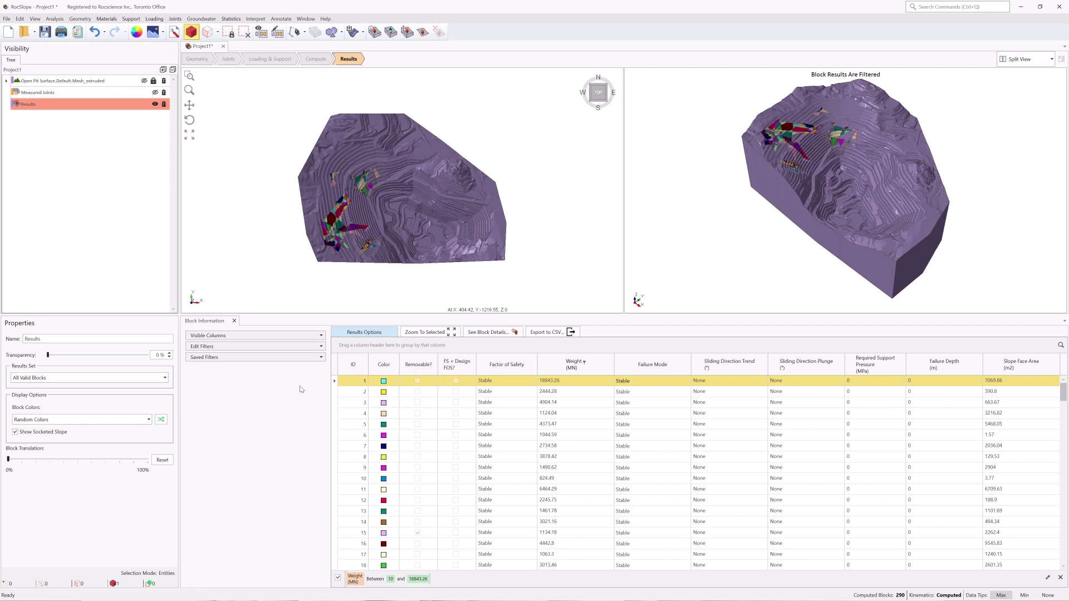
- Save the block weight filter as a new filter named Filter 1
left_click(322, 346)
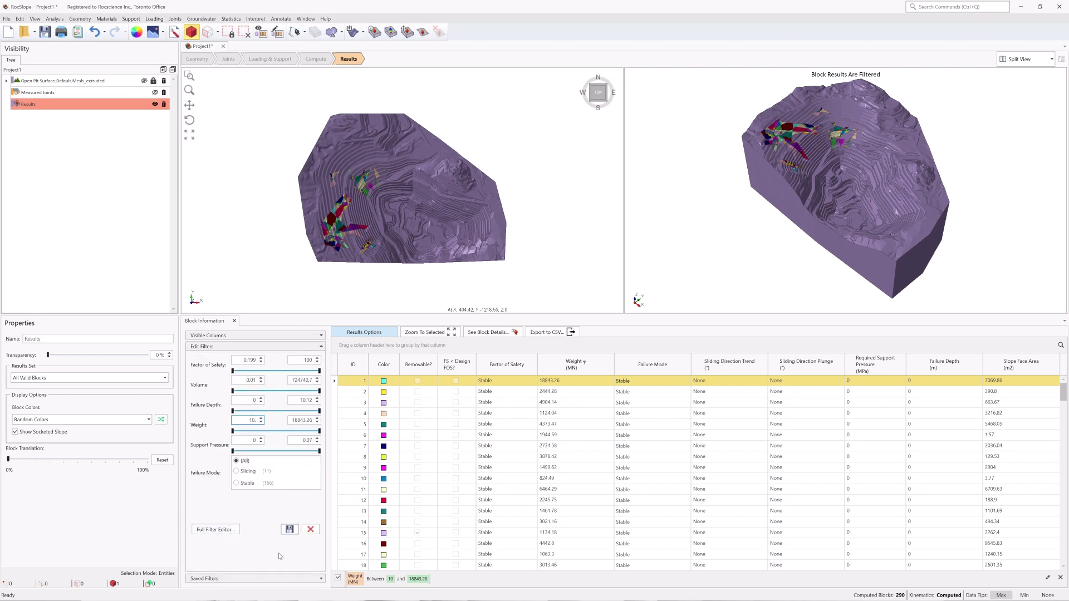
left_click(290, 530)
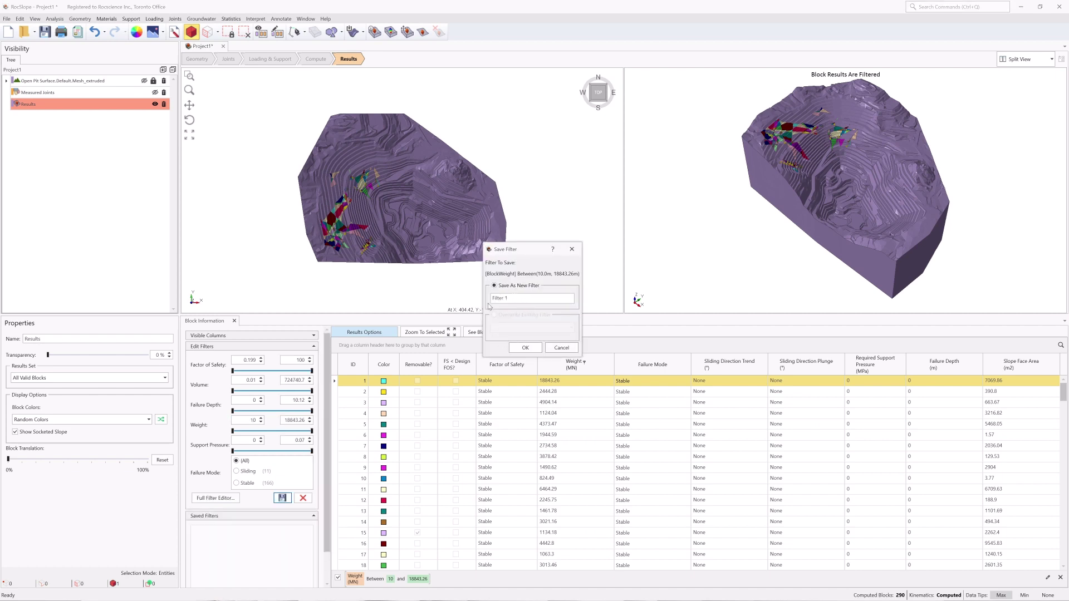
left_click(535, 349)
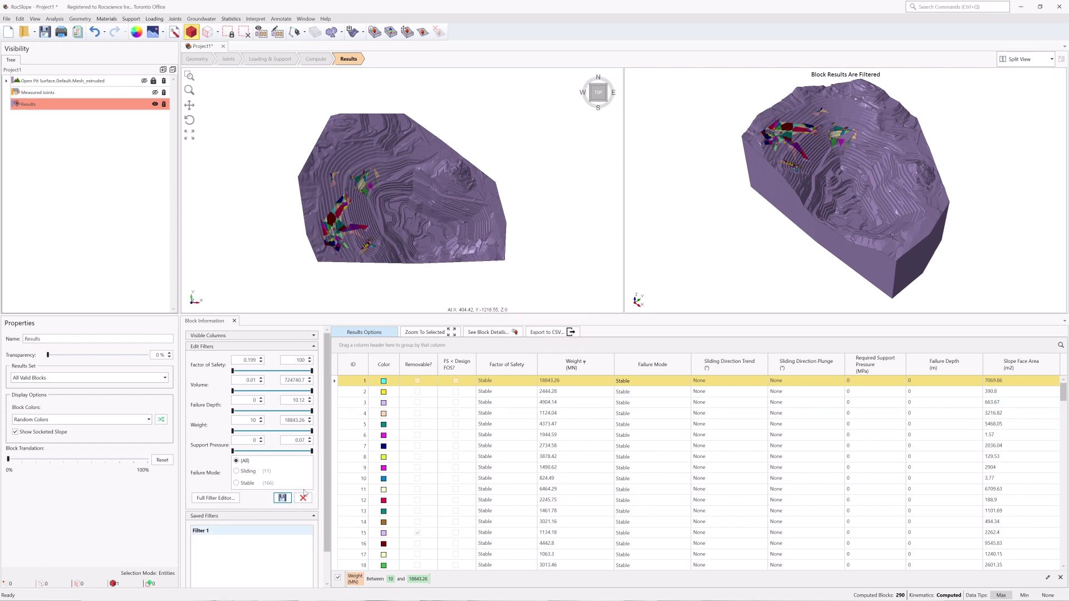
- Select block 32 in the filtered results table and open its detailed block information
scroll(284, 526, "down", 2)
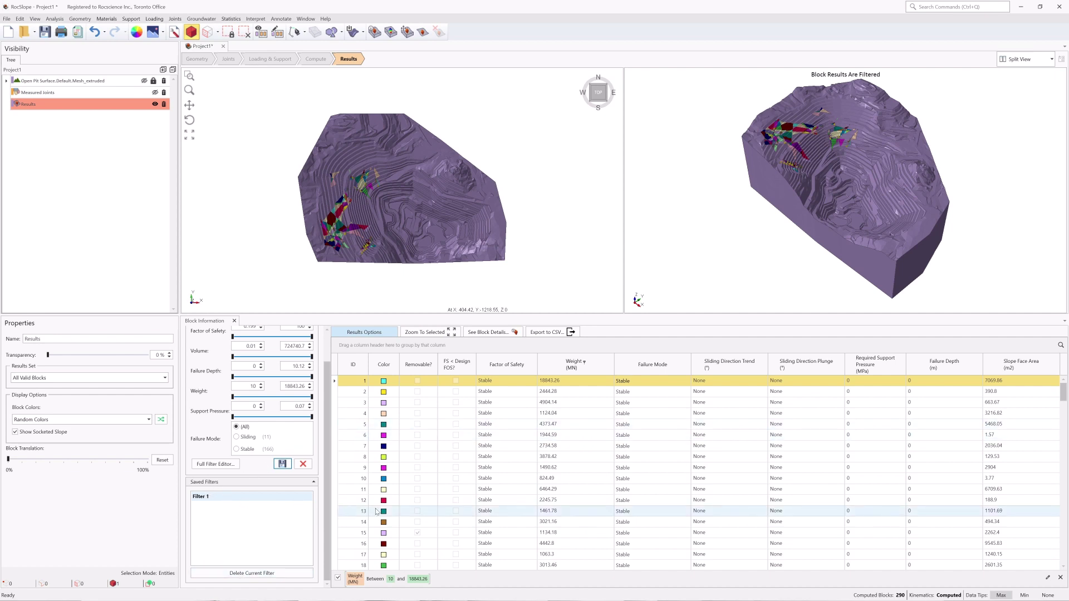
scroll(387, 500, "down", 3)
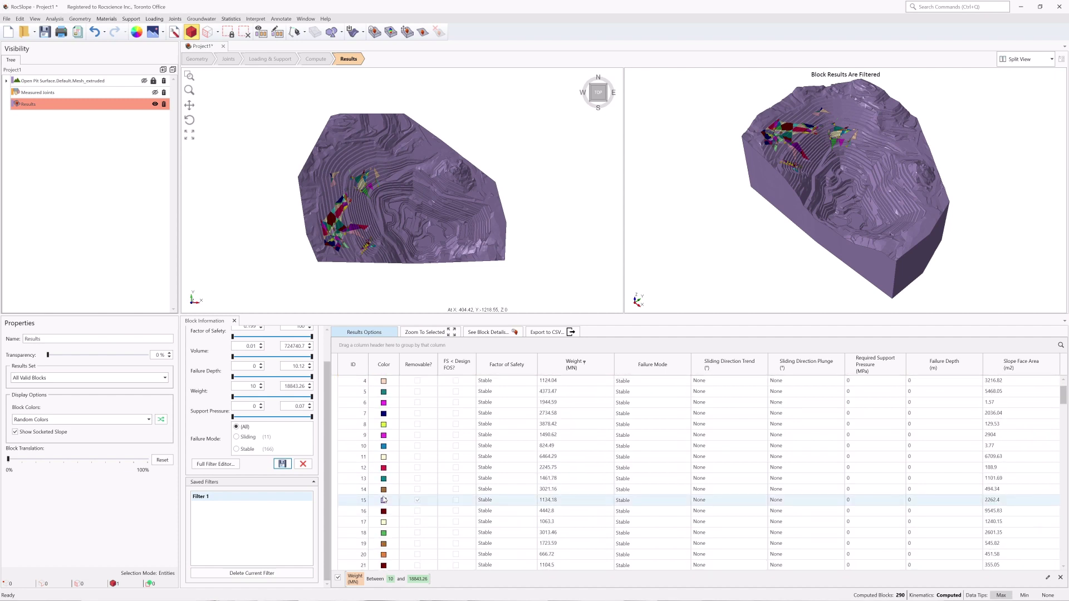
scroll(383, 499, "down", 4)
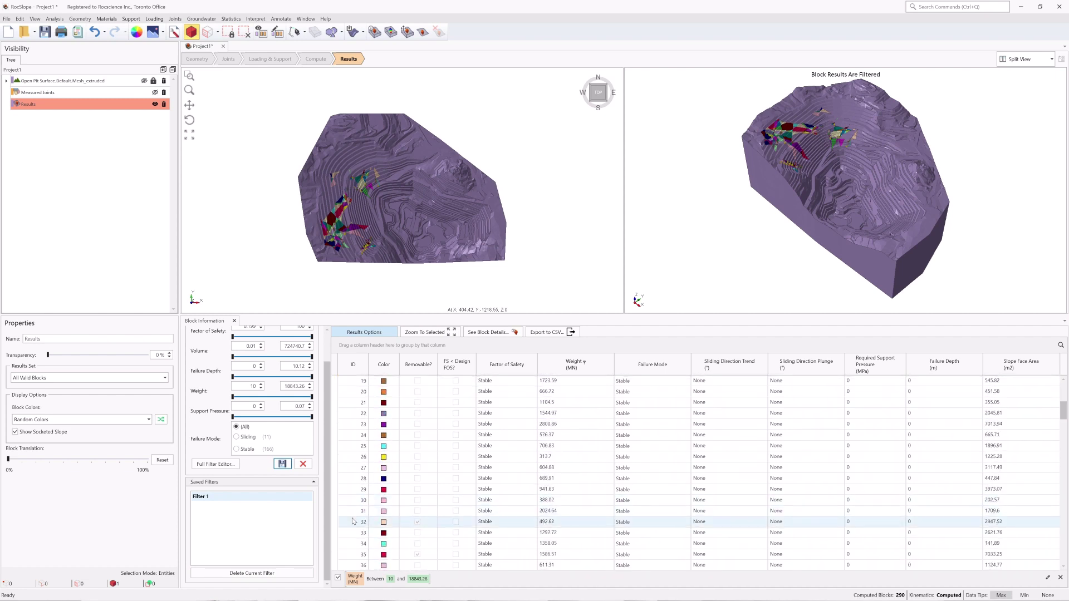
left_click(352, 522)
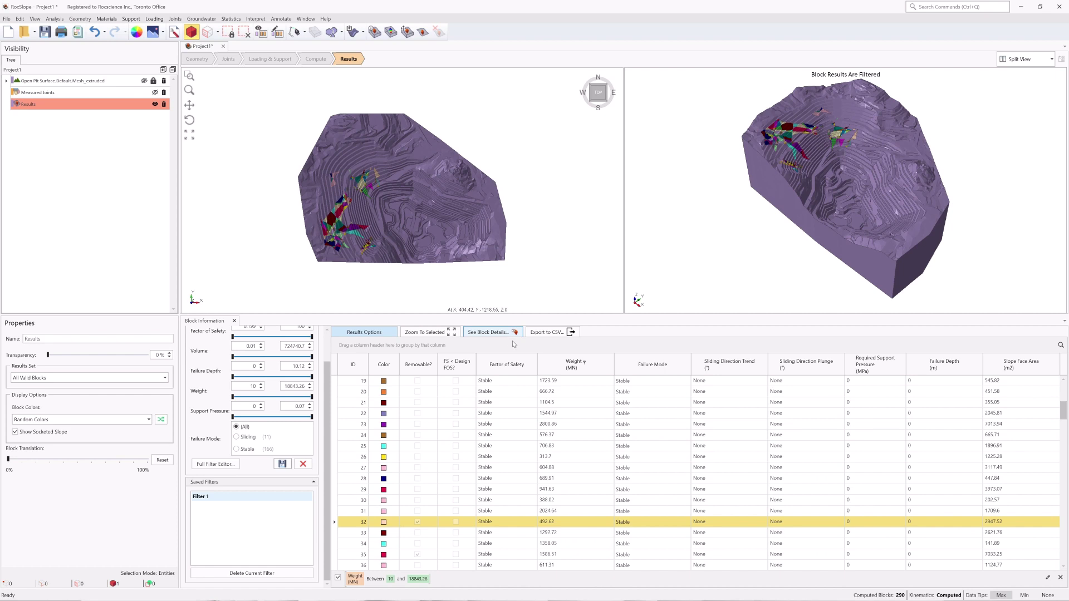
left_click(495, 333)
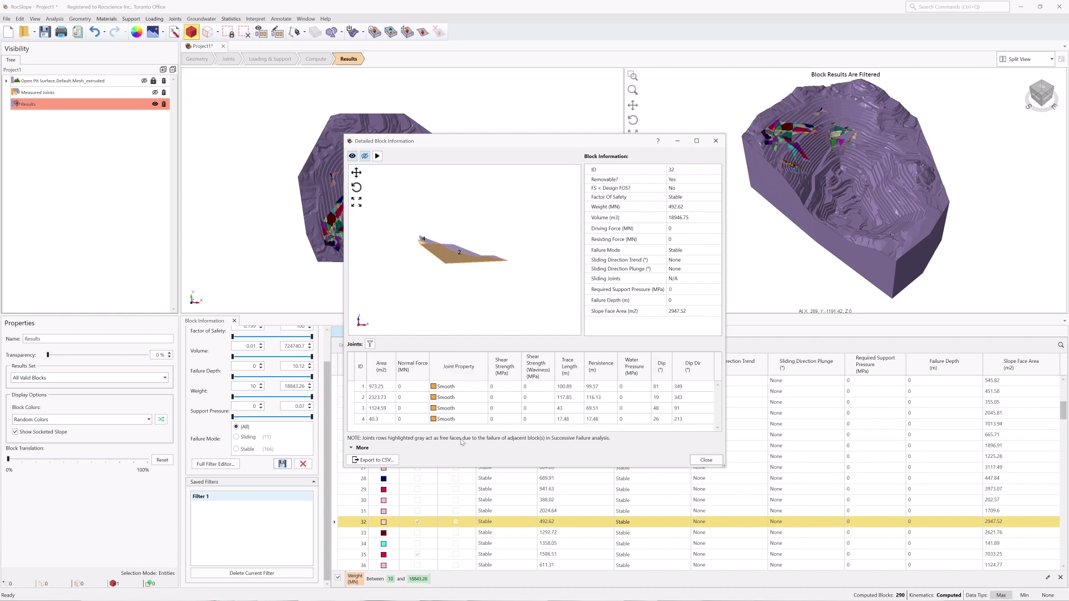
- Check the joints column chooser, and expand block 32's details to view the joint intersection lines and block vertices
left_click(351, 449)
left_click(370, 345)
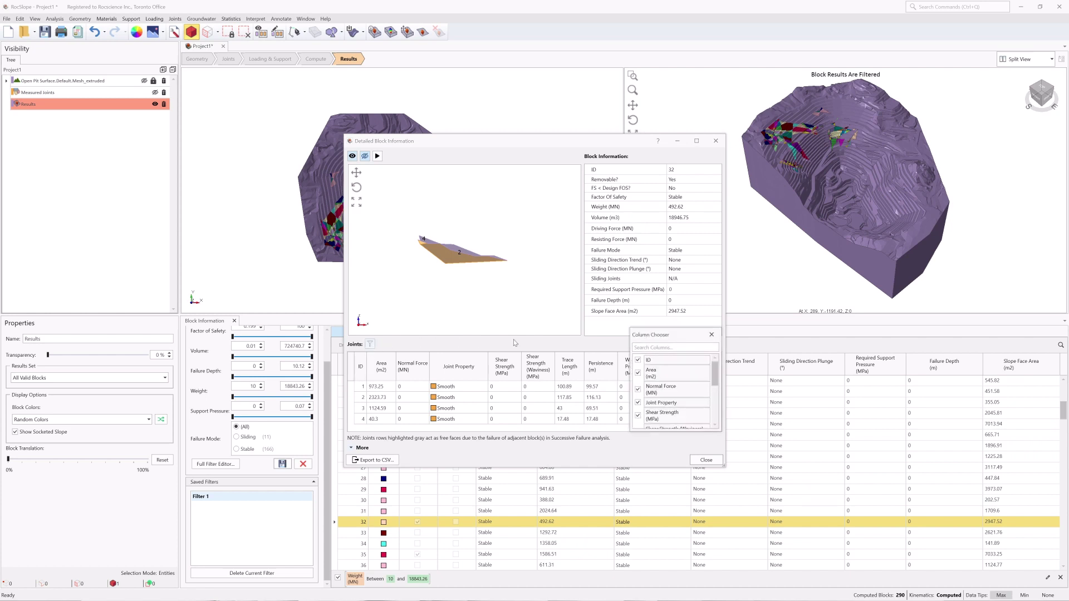
left_click(711, 335)
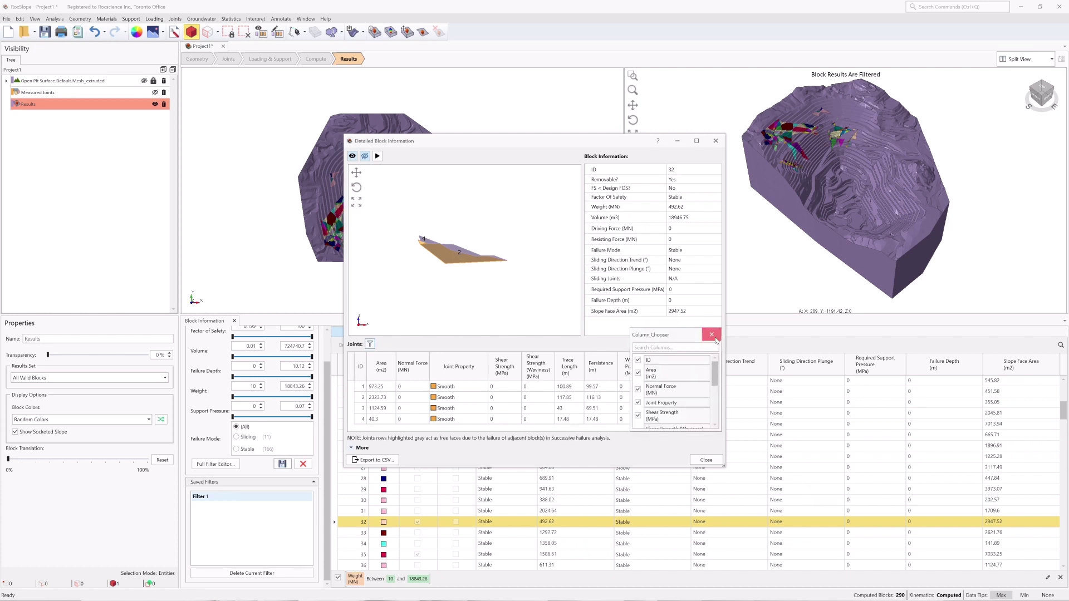
left_click(358, 449)
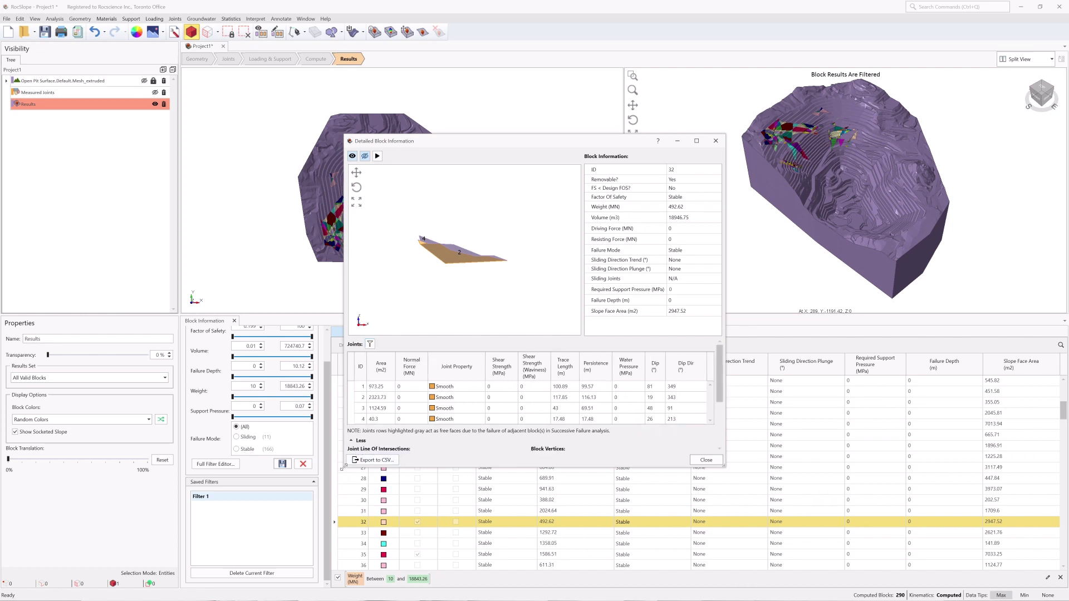
left_click_drag(342, 468, 332, 565)
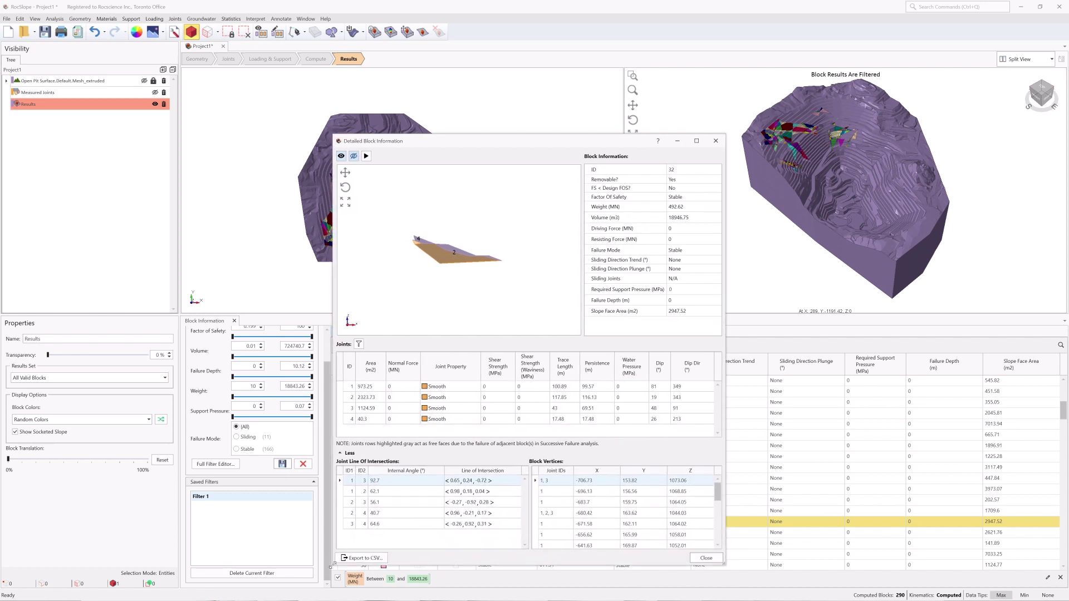
- View the CSV export options for block 32's details without saving, and close the detailed block information
left_click(366, 558)
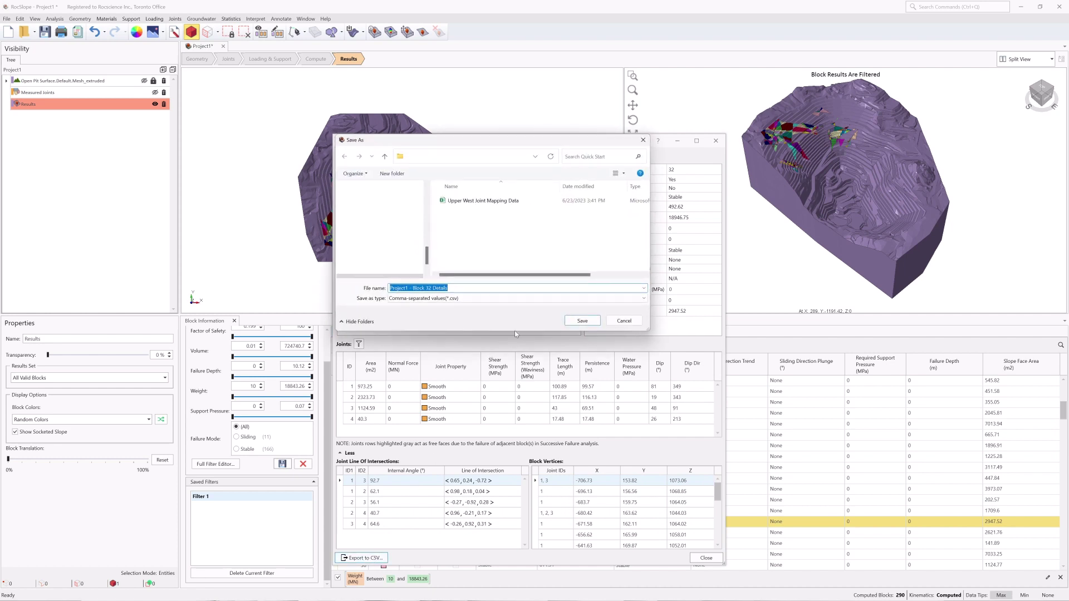
left_click(623, 321)
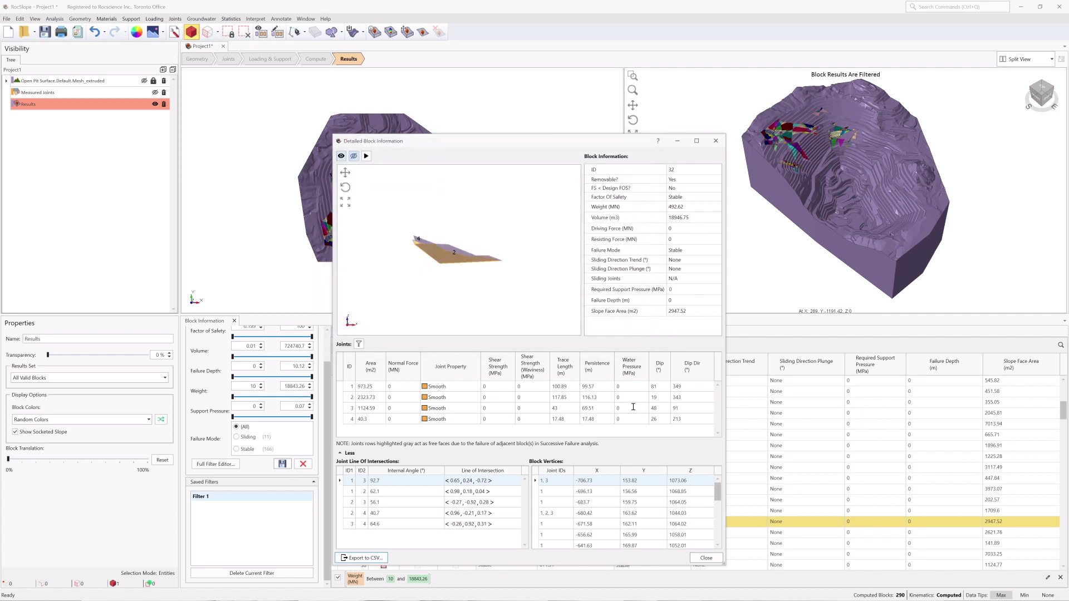
left_click(693, 559)
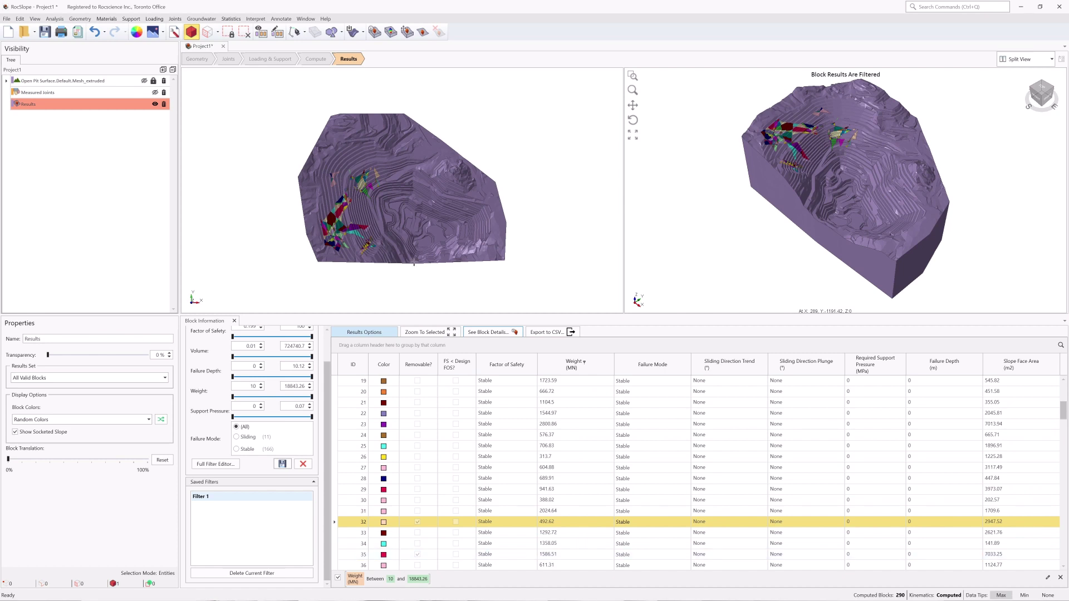
- Contour the blocks by Factor of Safety
left_click(256, 19)
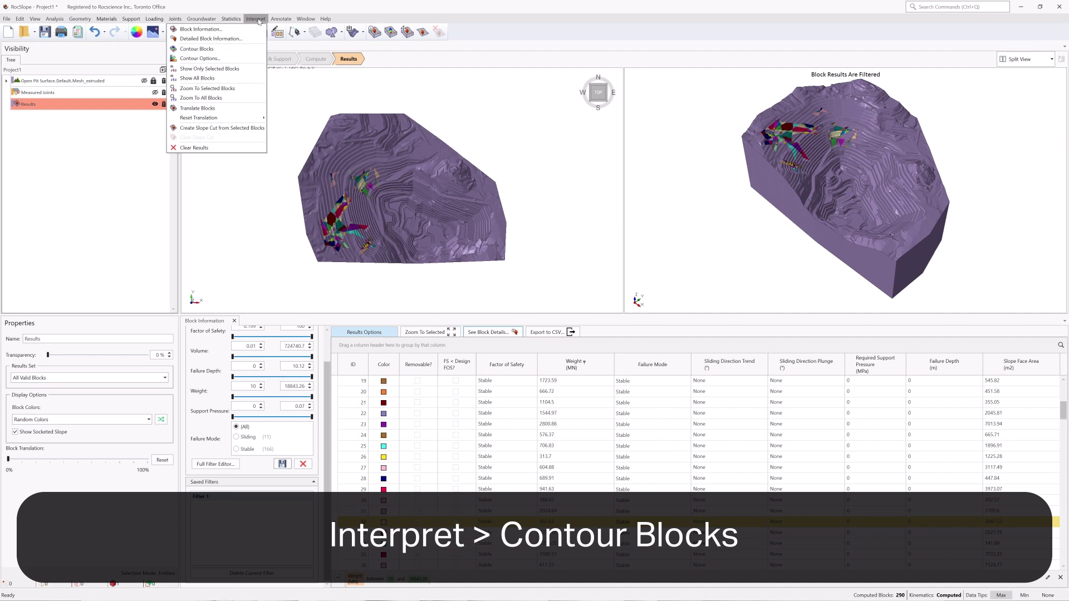
left_click(235, 50)
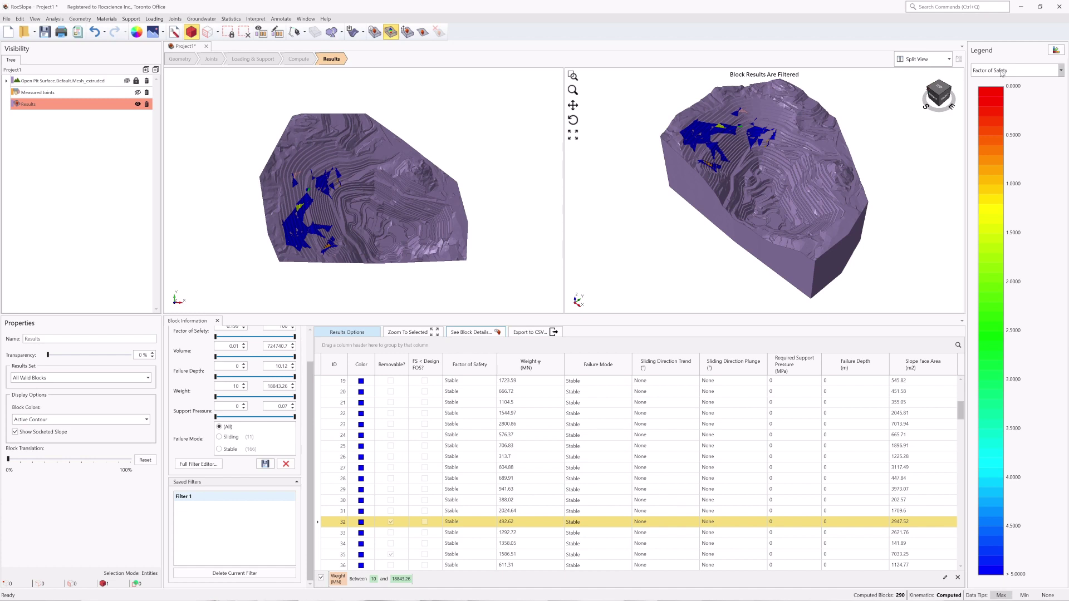
- Contour the blocks by Factor of Safety and set the results set to Failed Blocks (FS < Design FS)
left_click(1061, 75)
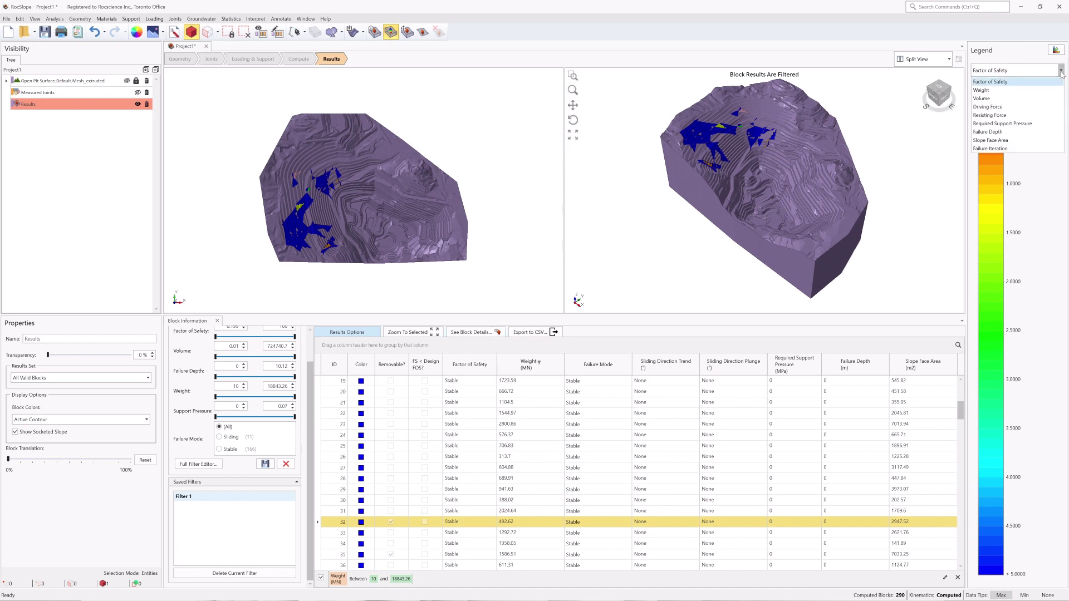
left_click(1051, 82)
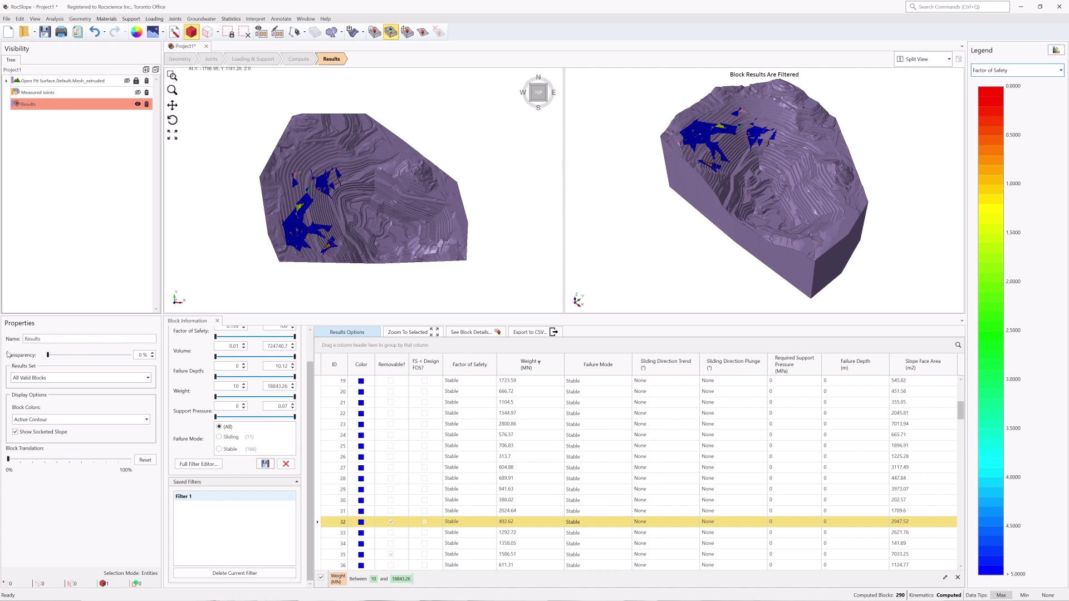
left_click(63, 378)
left_click(49, 405)
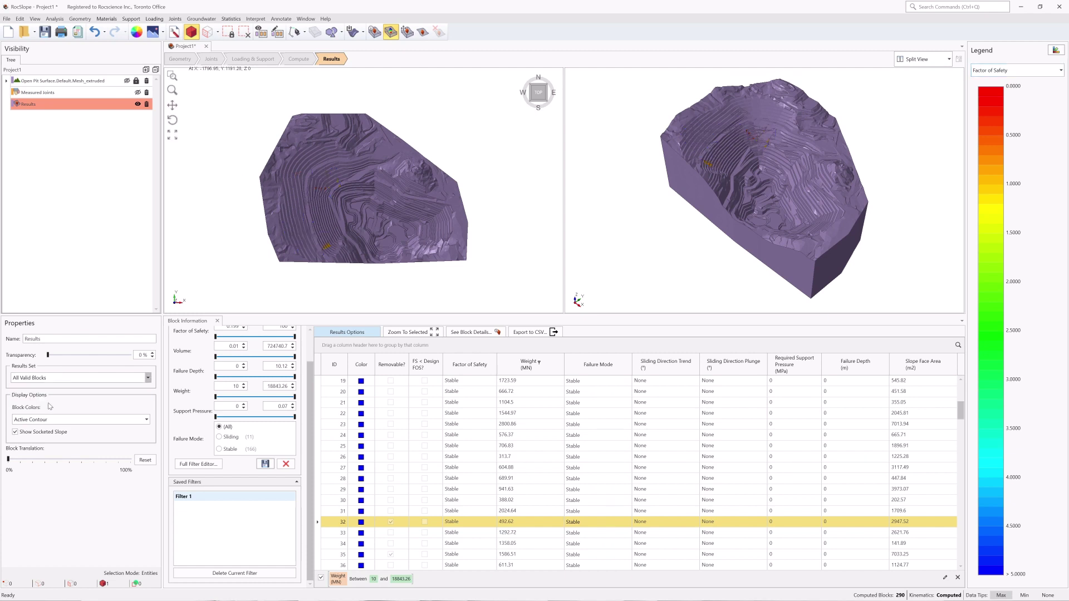
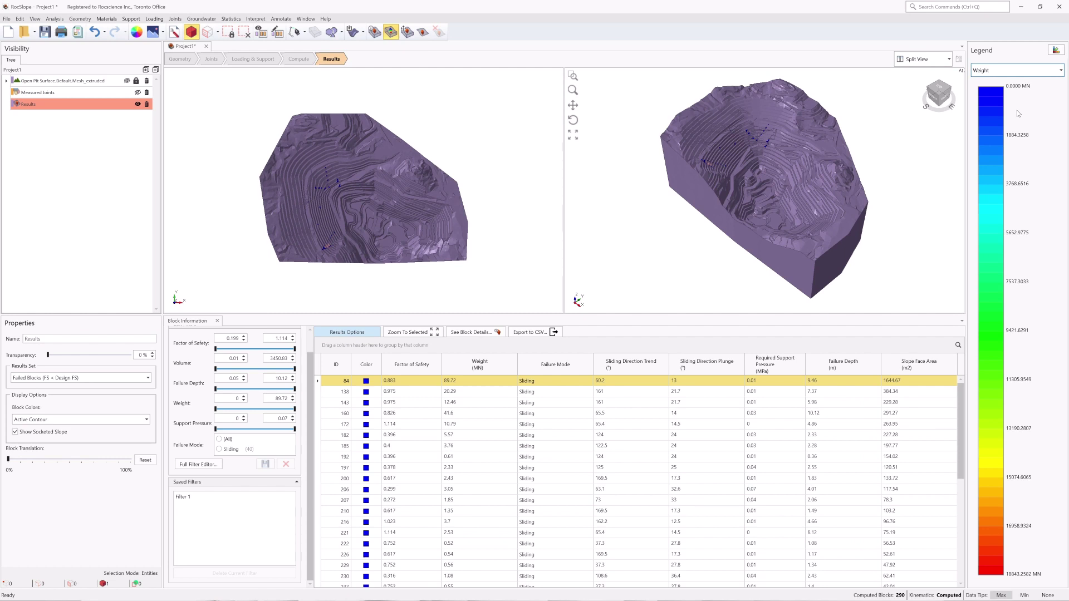
- Translate block 64 out of the slope interactively with Translate Blocks in the 3D view, and clear the selection
left_click(248, 20)
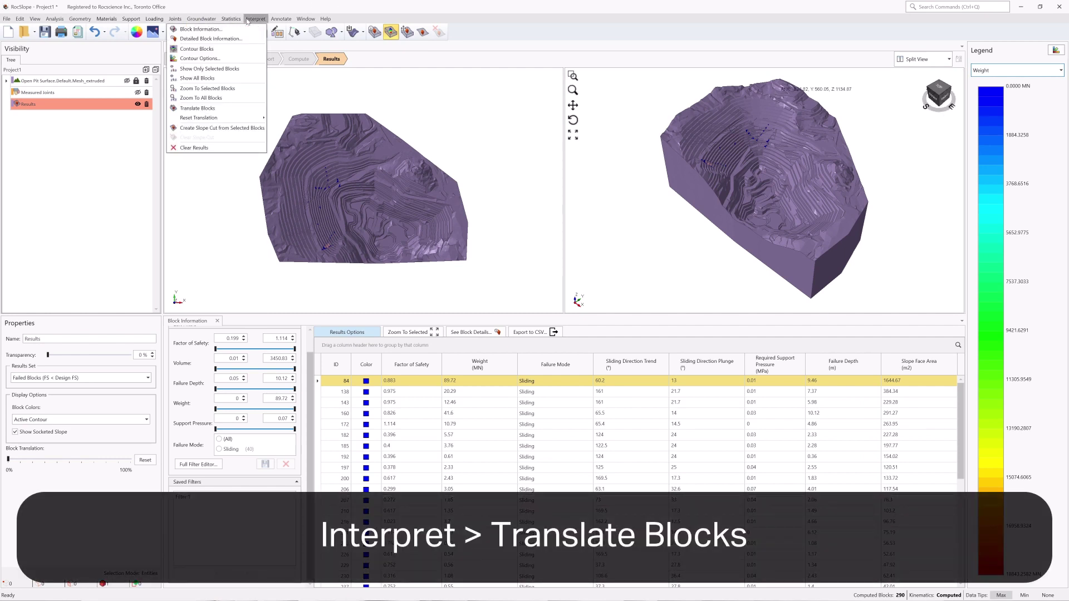
left_click(227, 109)
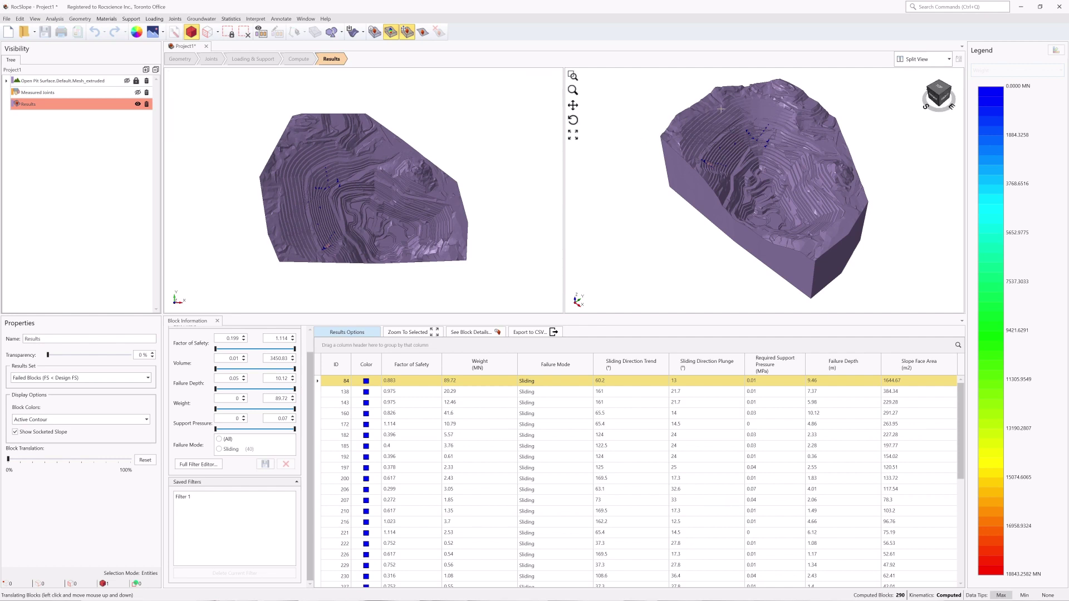
scroll(706, 110, "up", 3)
scroll(786, 162, "up", 3)
scroll(786, 162, "up", 2)
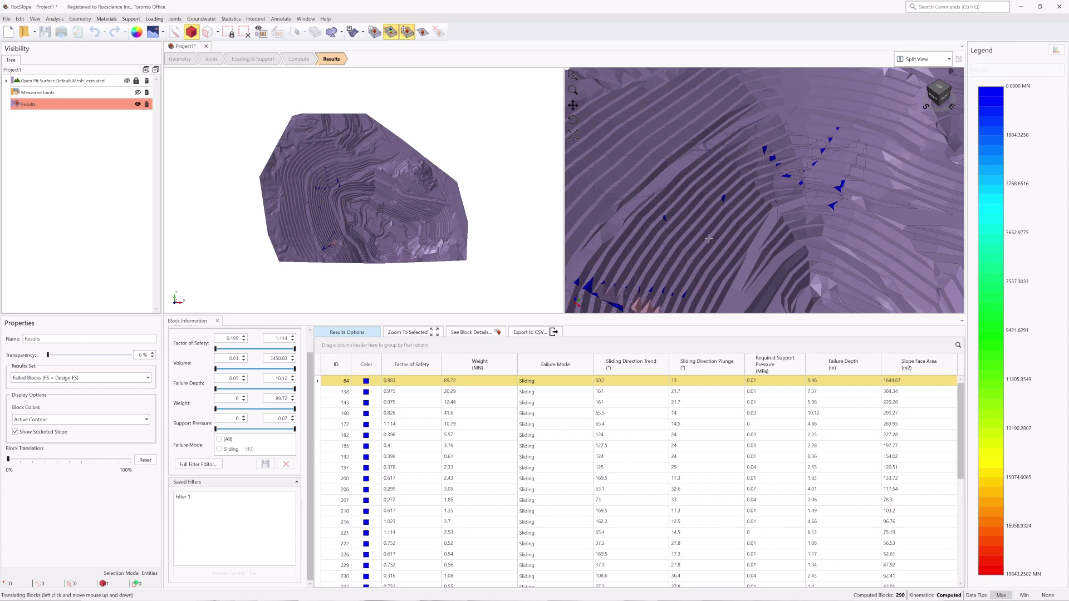
key("ctrl+2")
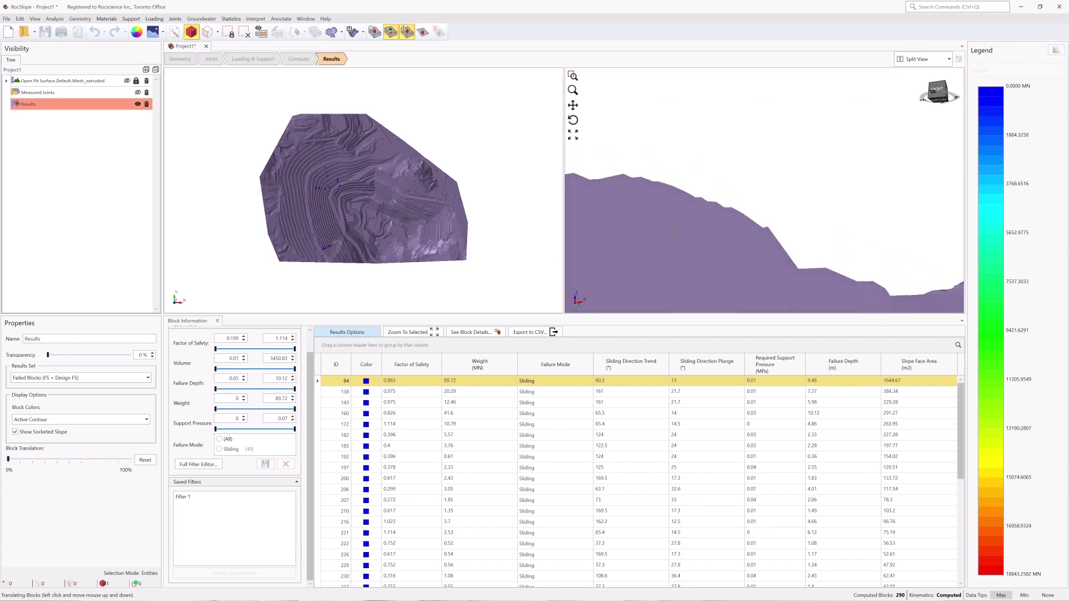
key("ctrl+3")
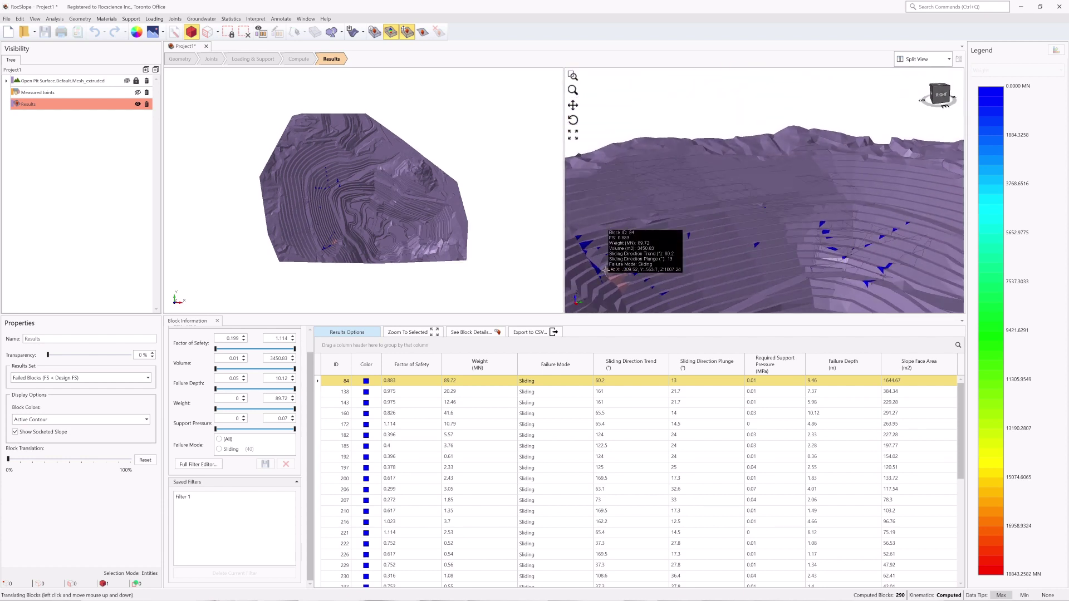
left_click_drag(598, 278, 581, 245)
right_click(644, 89)
left_click(602, 96)
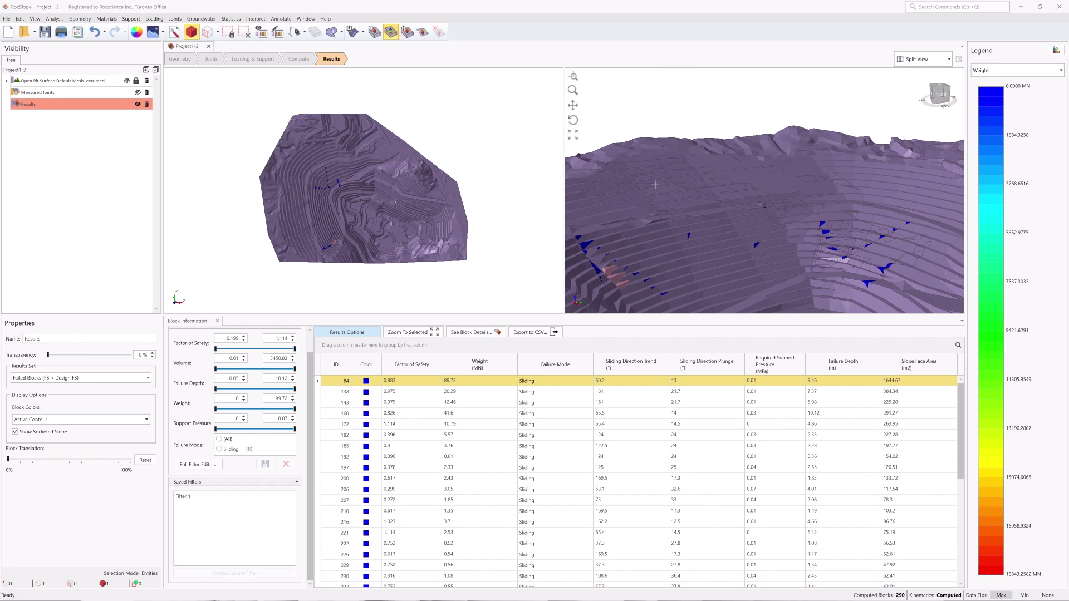
left_click(610, 85)
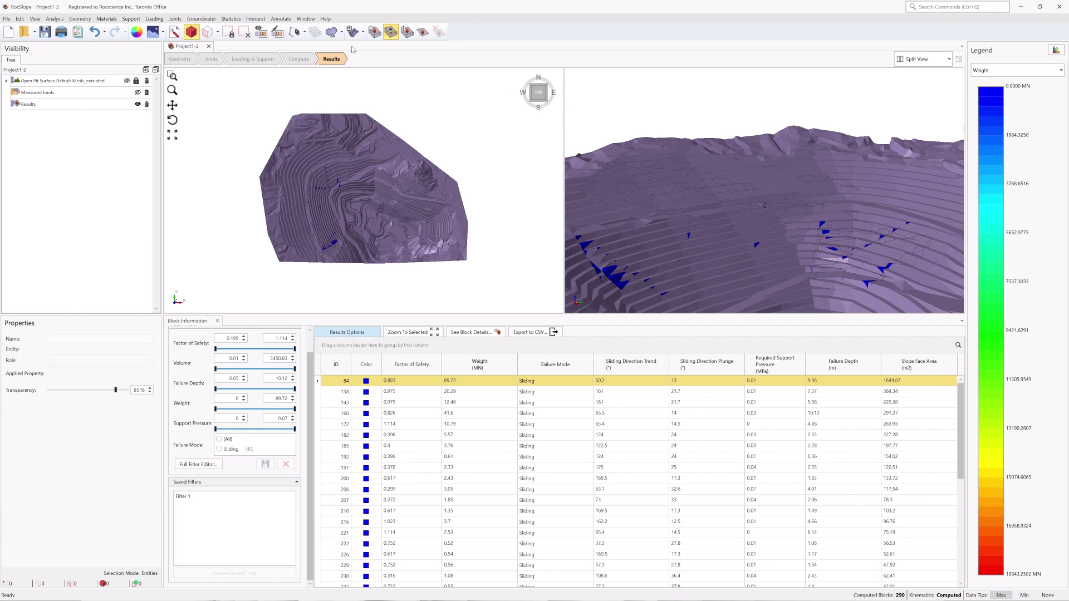
- Set the block translation of the results to 100%, and reset the translation of all blocks
left_click(46, 107)
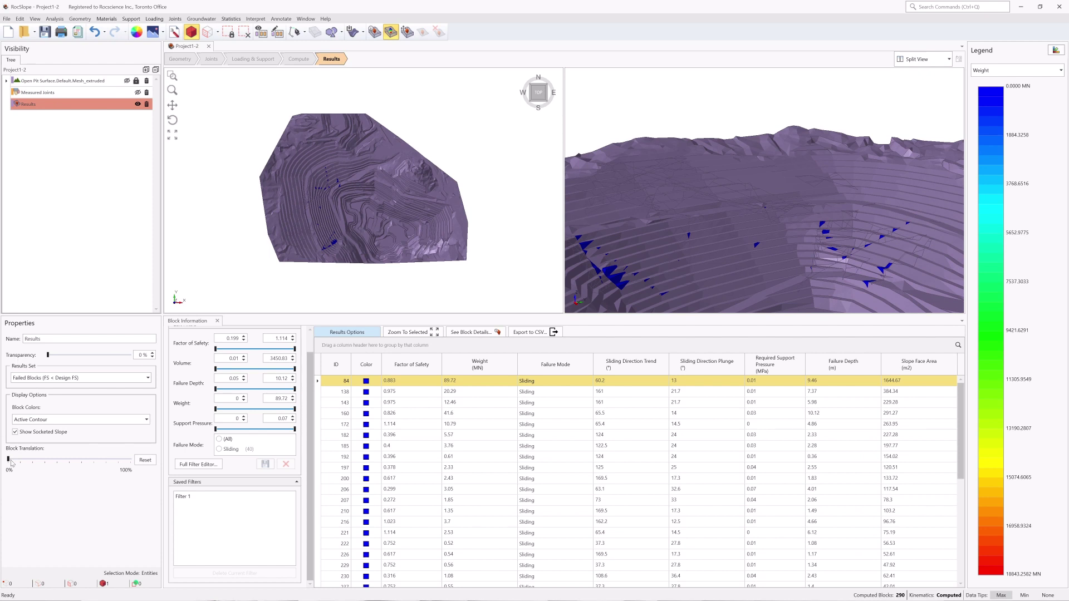
left_click_drag(8, 460, 131, 471)
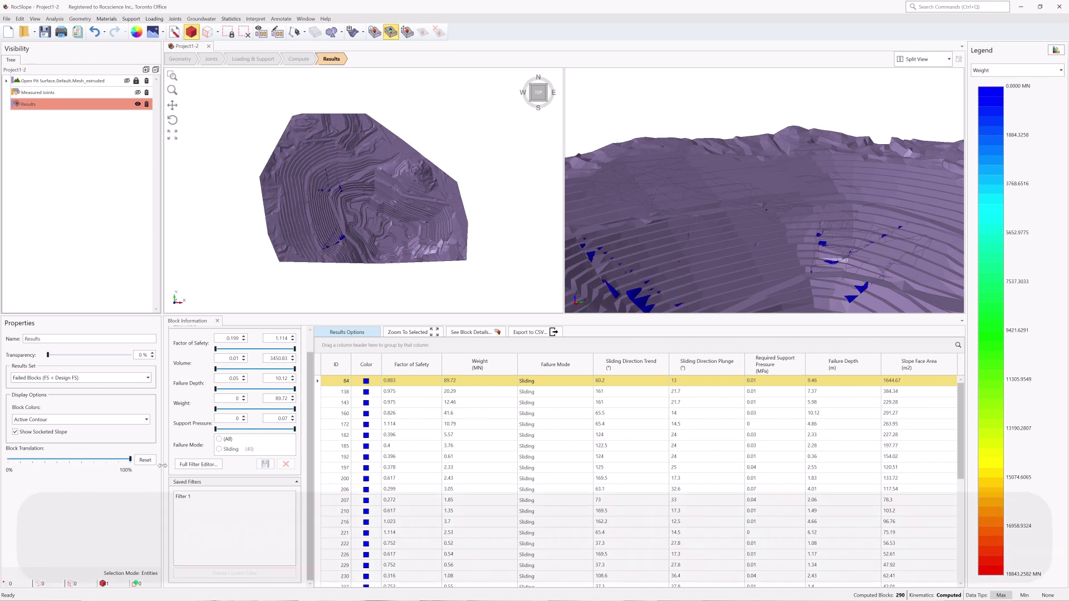
left_click(257, 18)
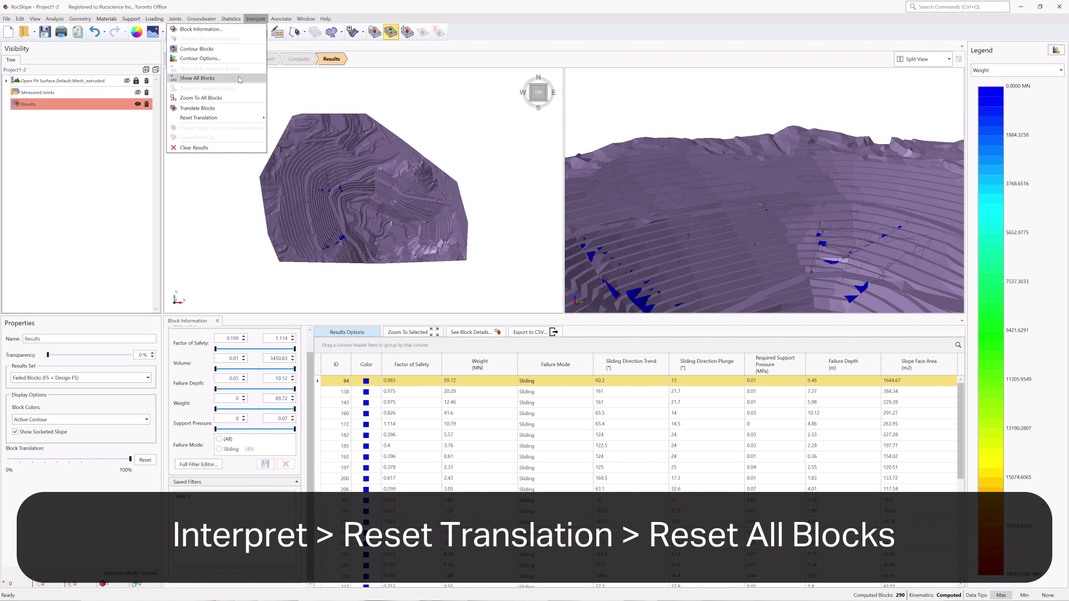
mouse_move(247, 122)
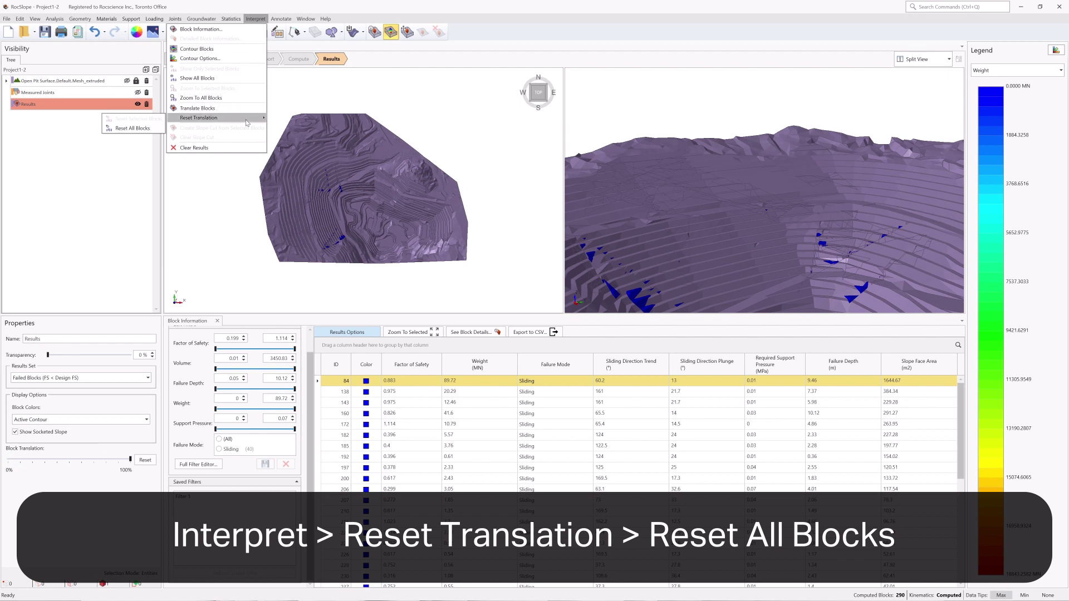
left_click(152, 129)
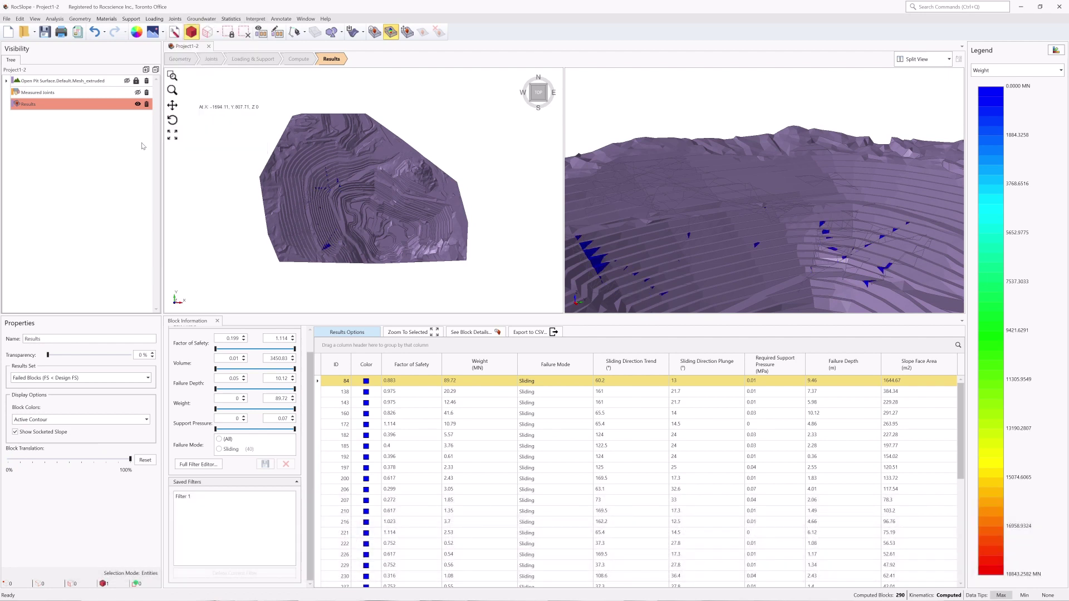
left_click(143, 461)
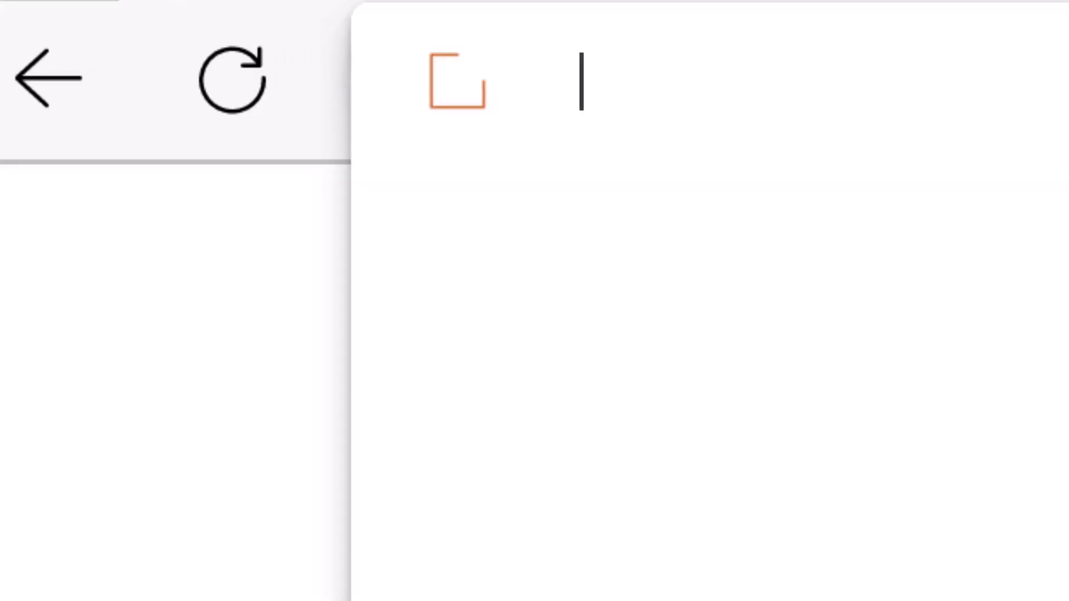
type("www.rocscience.com/software/free-trials")
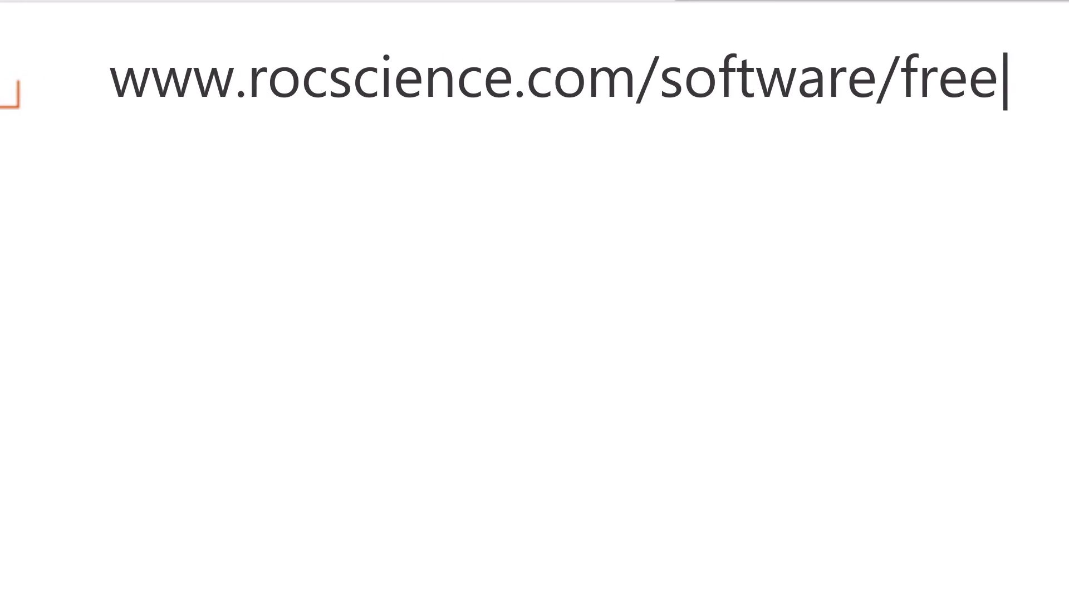
key("Return")
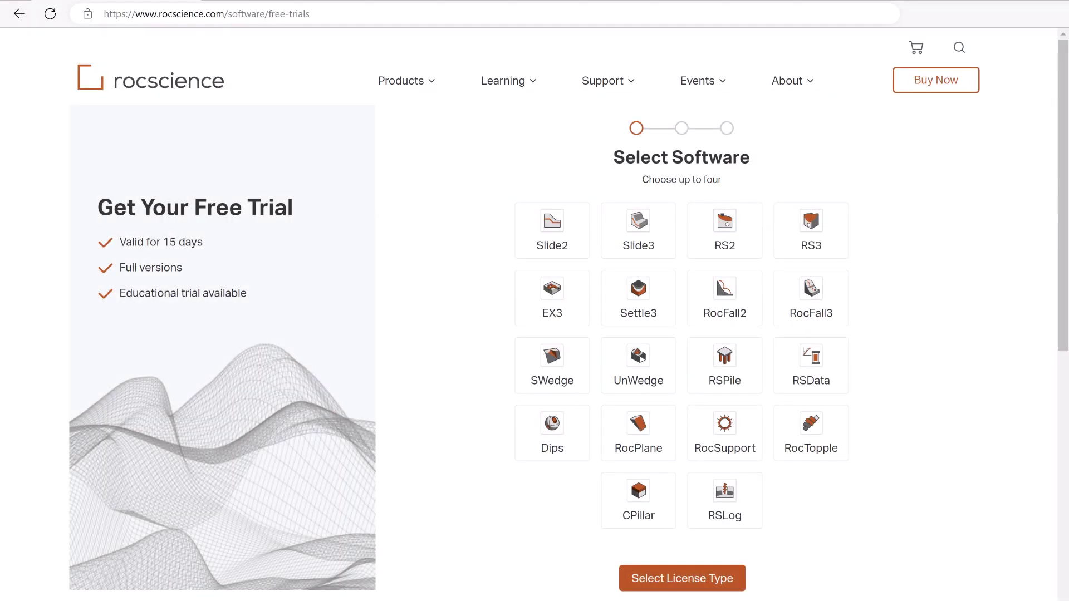